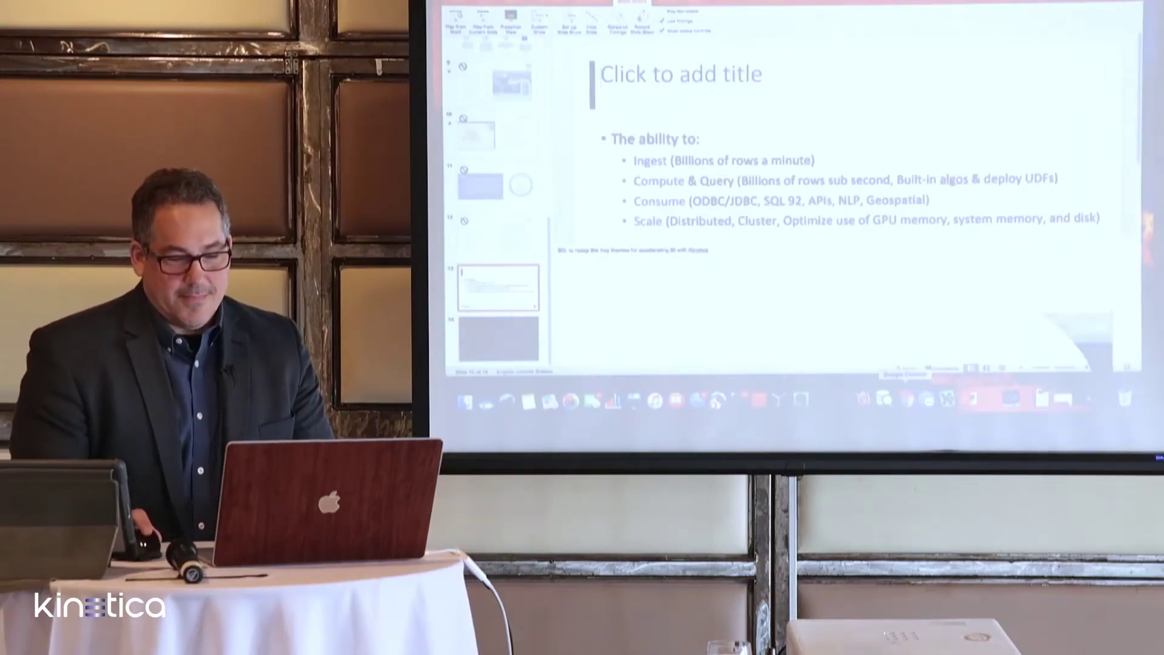
- Open the production Kinetica Admin status page from the browser's Demo bookmarks
{"action": "key", "text": "super+Tab"}
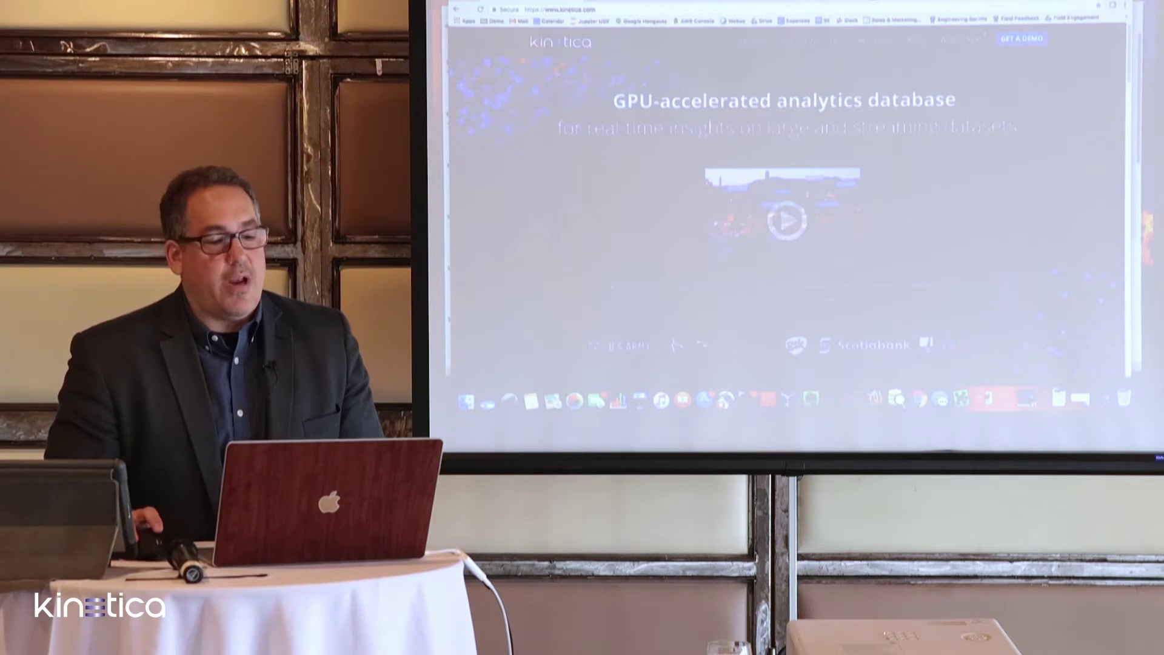
{"action": "left_click", "coordinate": [496, 21]}
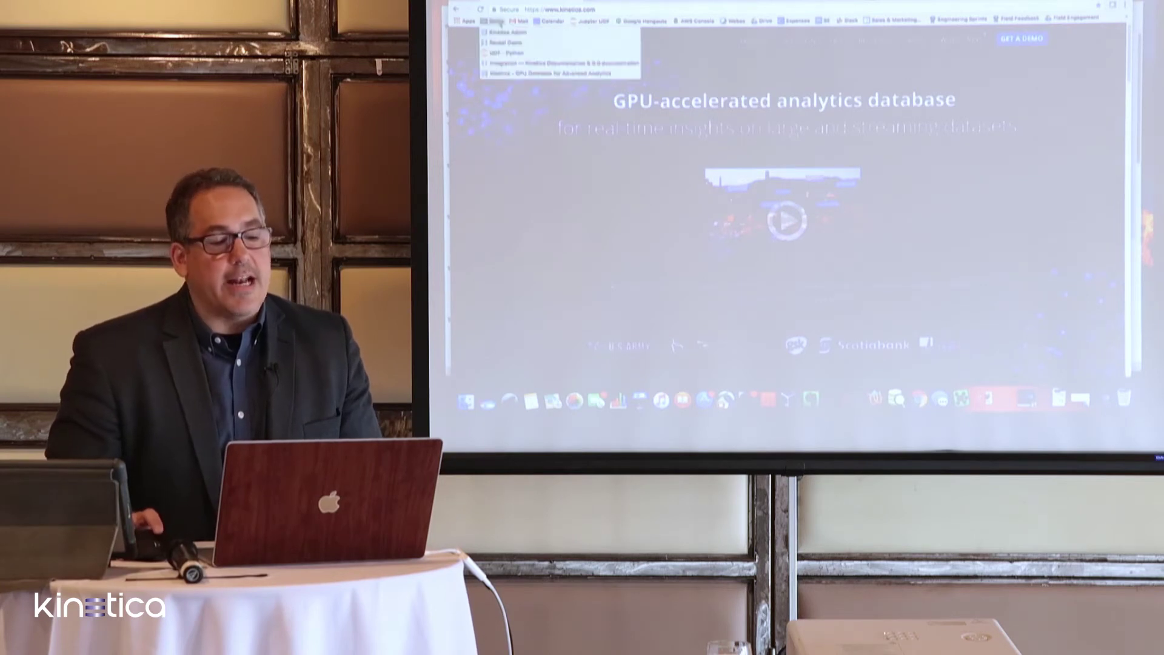
{"action": "left_click", "coordinate": [508, 32]}
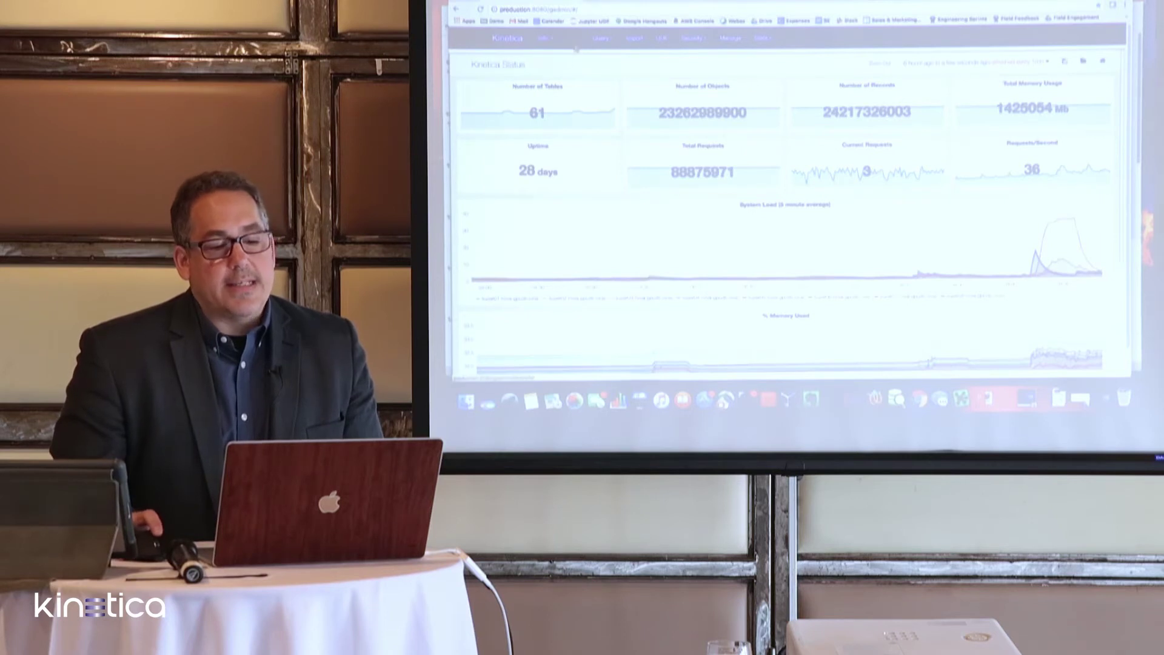
- Show the column details of the NYCTaxi table in the MASTER collection (about 1.1 billion records)
{"action": "left_click", "coordinate": [574, 39]}
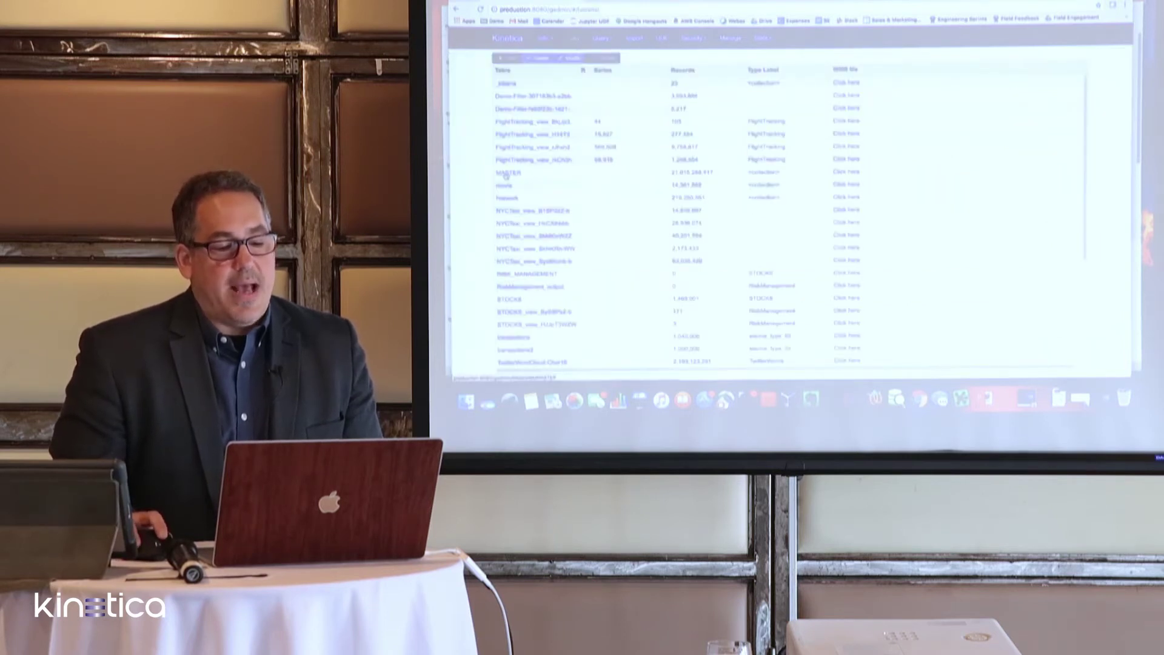
{"action": "left_click", "coordinate": [508, 172]}
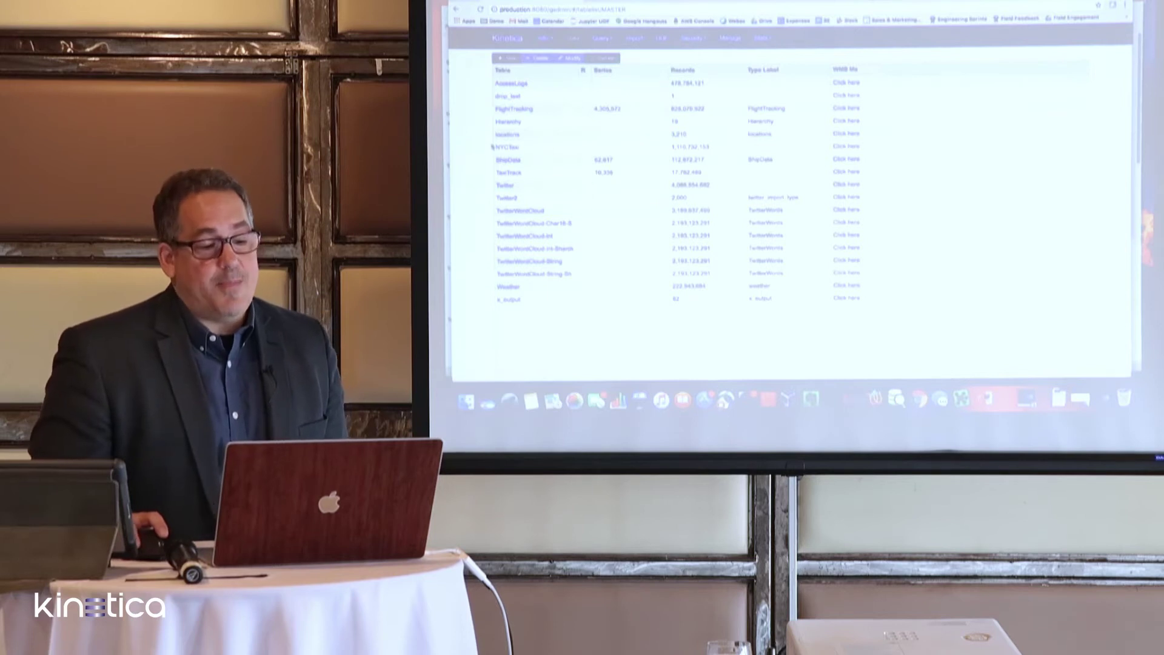
{"action": "left_click", "coordinate": [504, 147]}
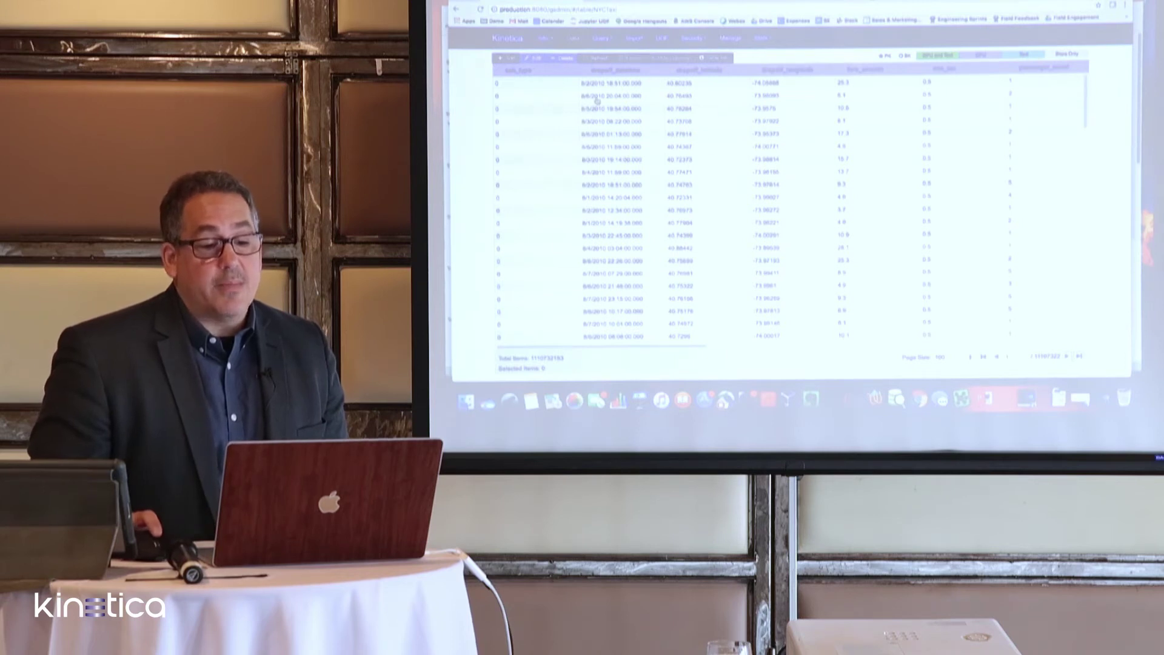
{"action": "left_click", "coordinate": [720, 59]}
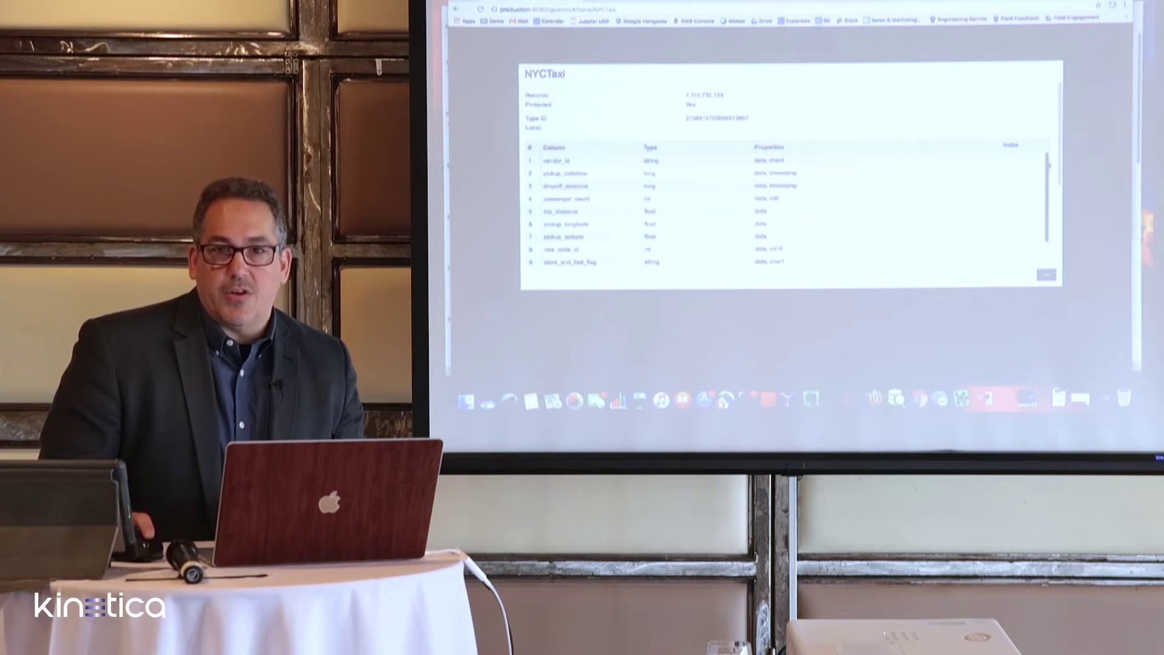
- Review the NYCTaxi column list, close its details, and bring up the Windows 10 VM
{"action": "left_click_drag", "start_coordinate": [1048, 165], "coordinate": [1051, 191]}
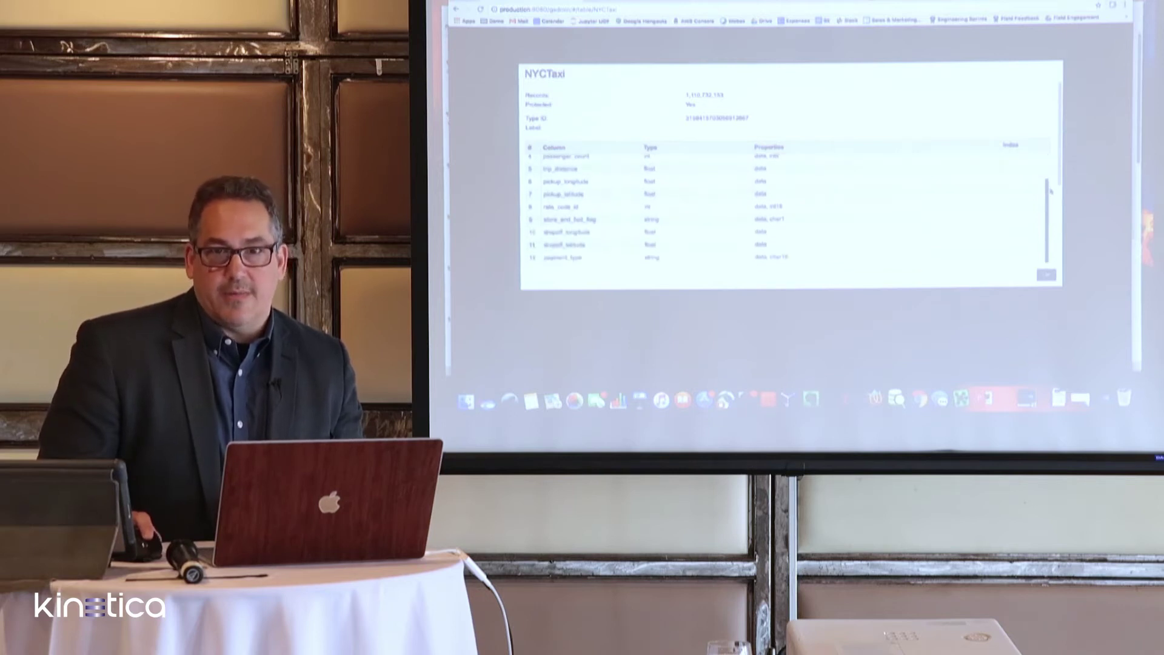
{"action": "scroll", "coordinate": [1051, 191], "scroll_direction": "up", "scroll_amount": 2}
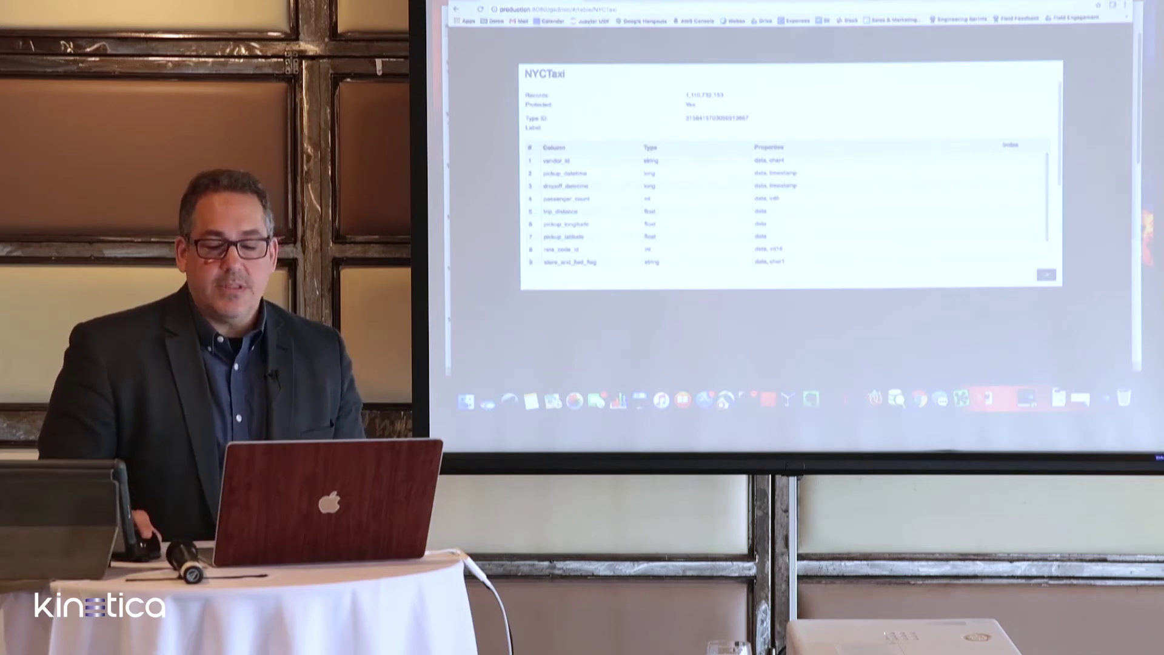
{"action": "left_click", "coordinate": [1046, 274]}
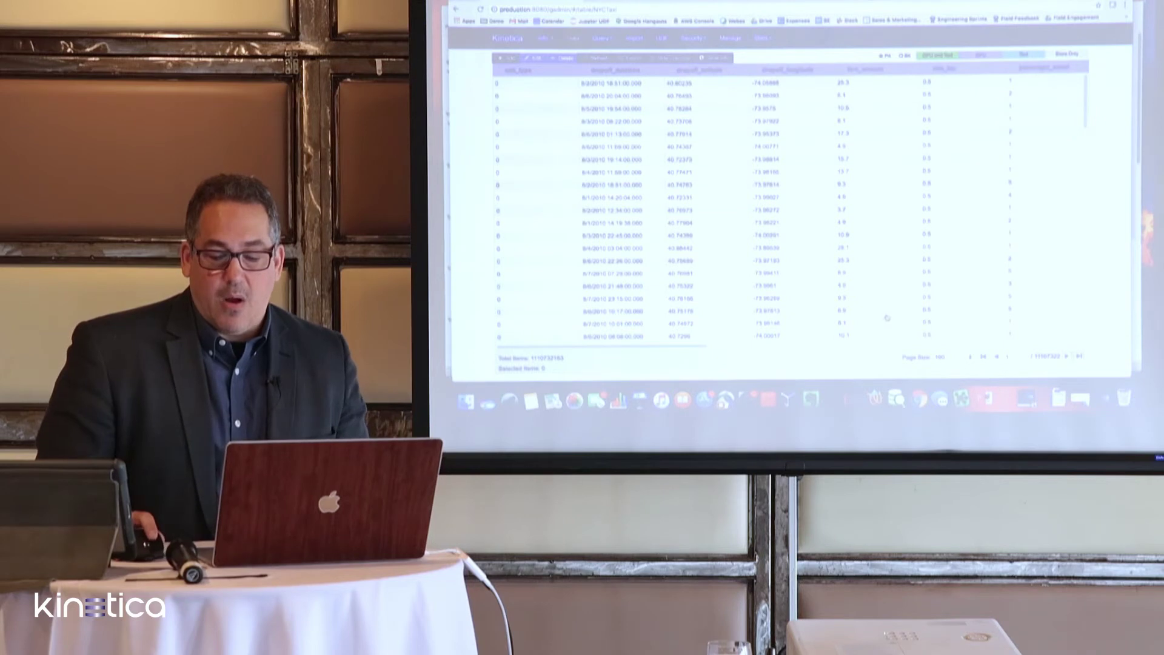
{"action": "left_click", "coordinate": [1026, 401]}
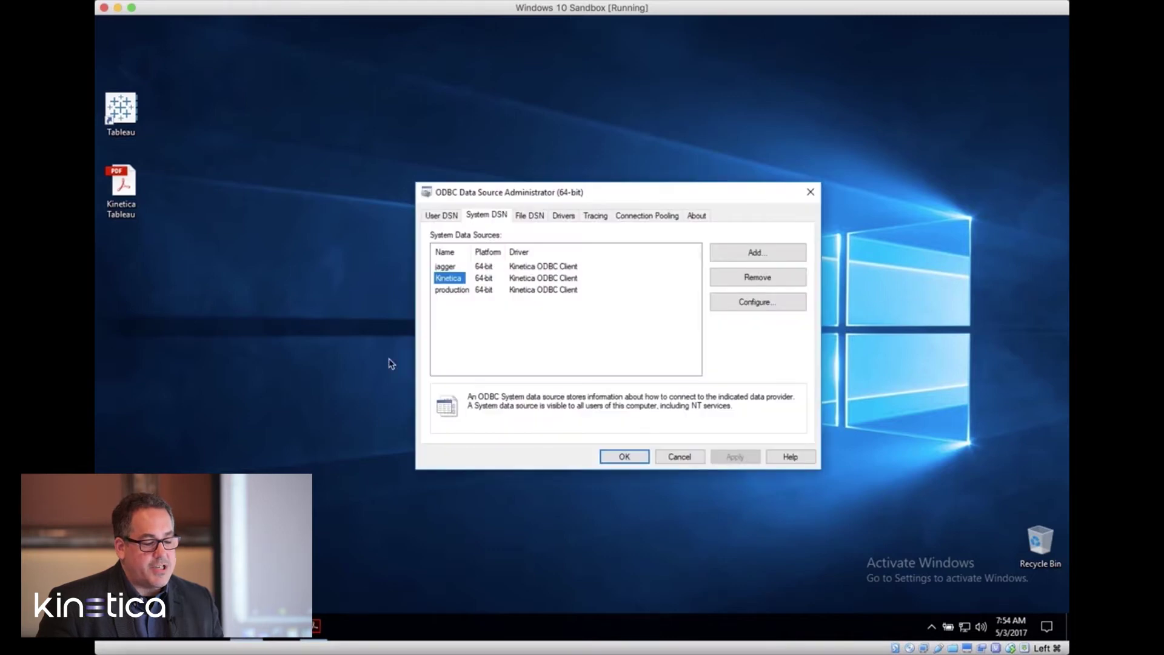
- Inspect the Kinetica System DSN's setup and advanced connection options, then move to Tableau
{"action": "double_click", "coordinate": [449, 280]}
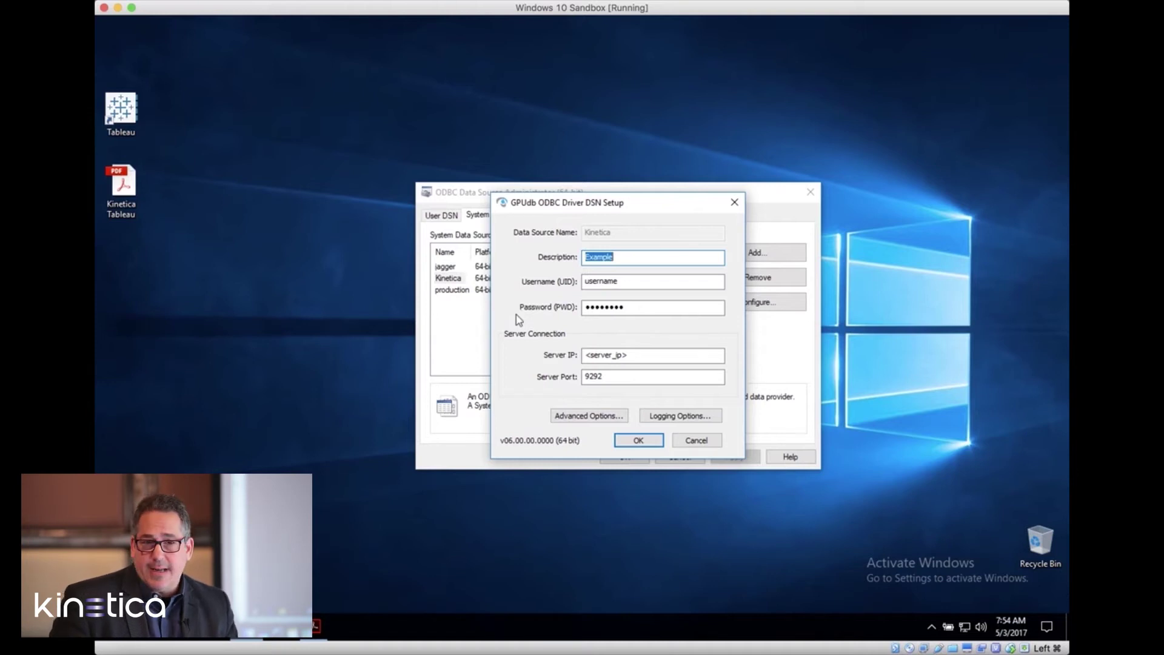
{"action": "left_click", "coordinate": [597, 416]}
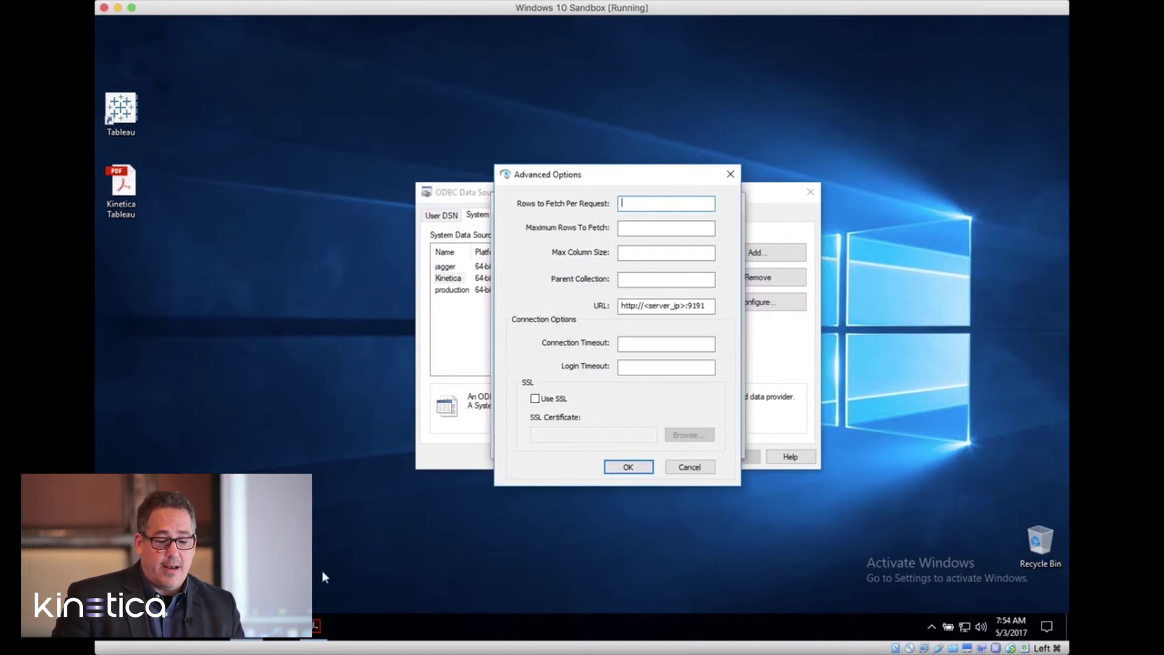
{"action": "left_click", "coordinate": [280, 627]}
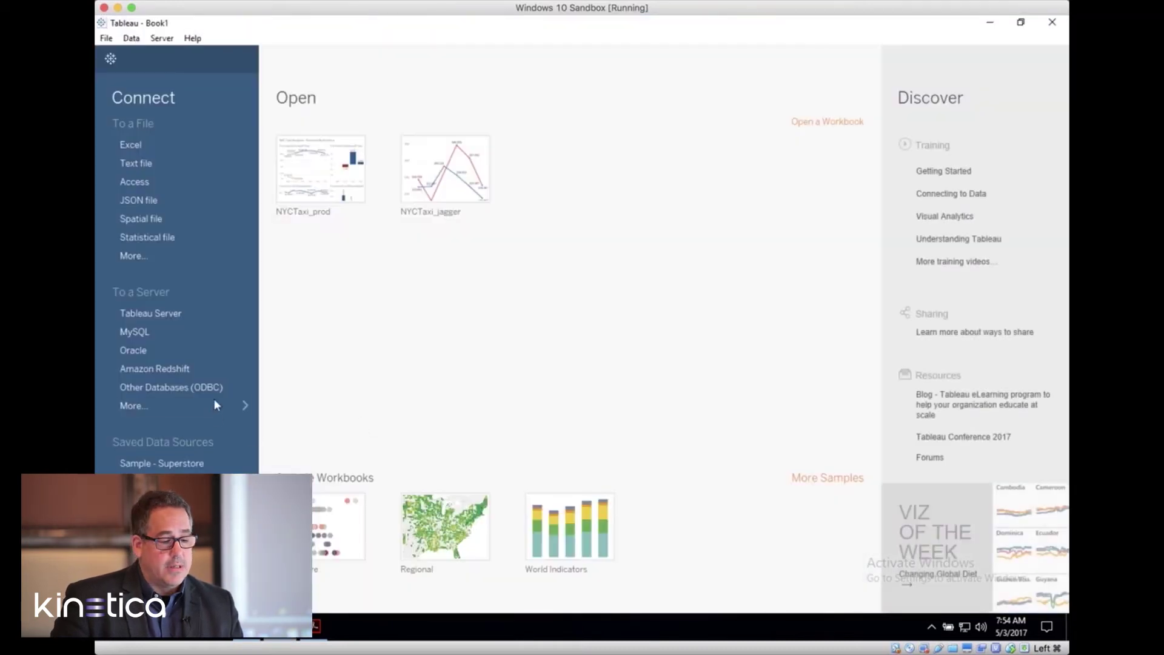
- Connect Tableau through Other Databases (ODBC) to the production DSN and sign in
{"action": "left_click", "coordinate": [215, 385]}
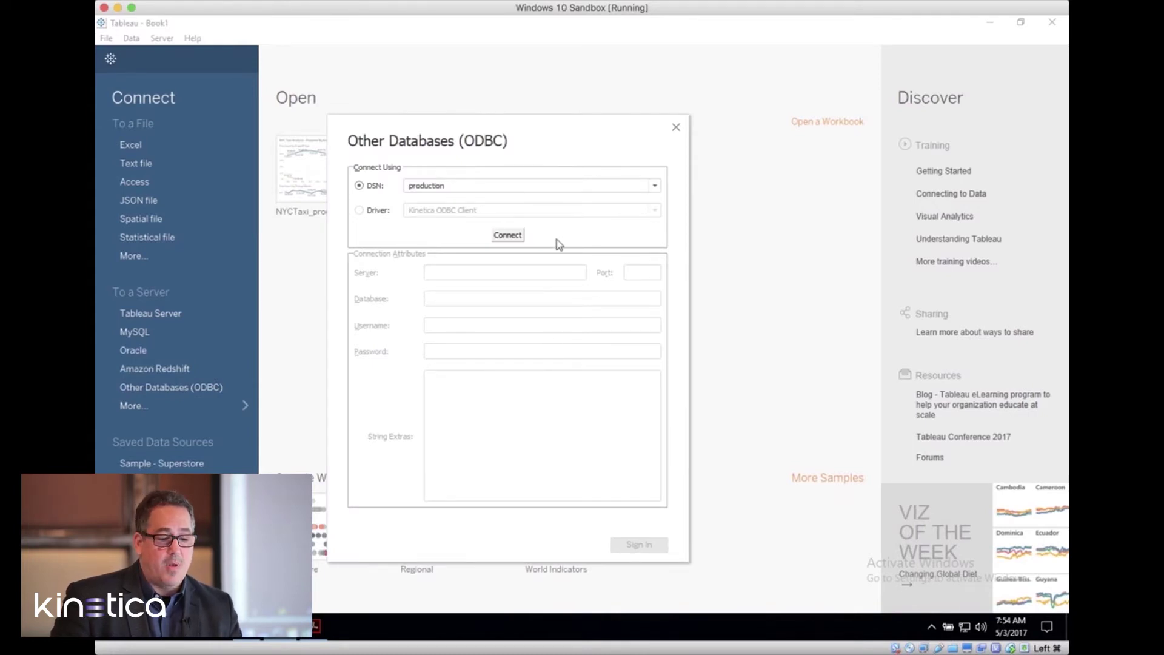
{"action": "left_click", "coordinate": [655, 187]}
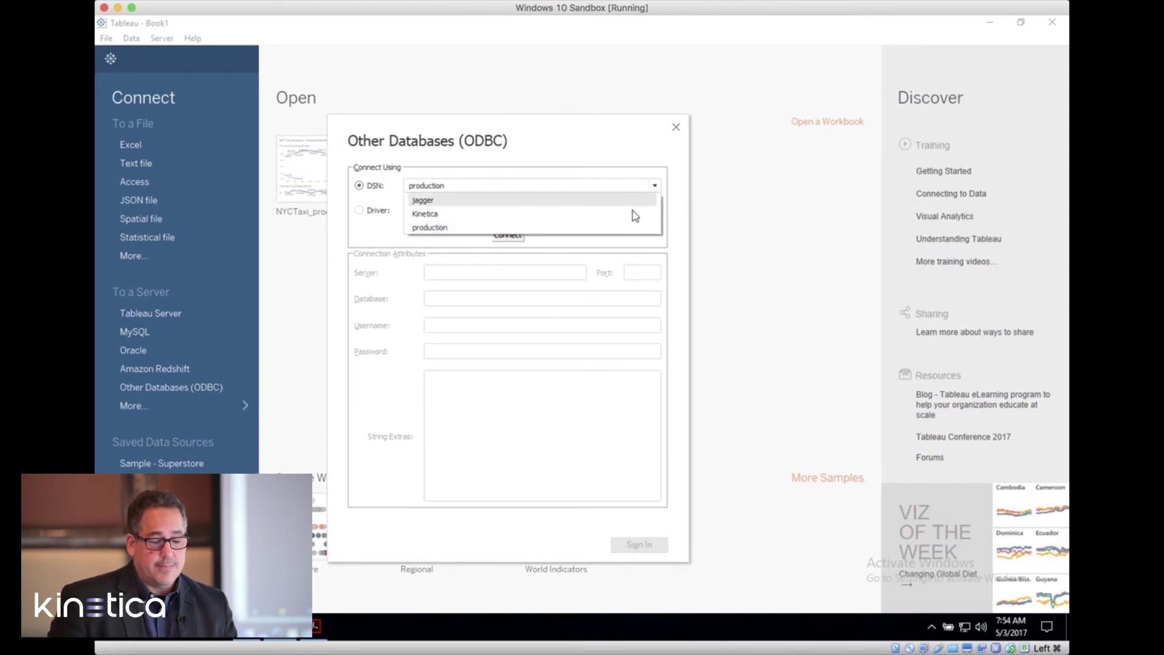
{"action": "left_click", "coordinate": [576, 305]}
{"action": "left_click", "coordinate": [512, 237]}
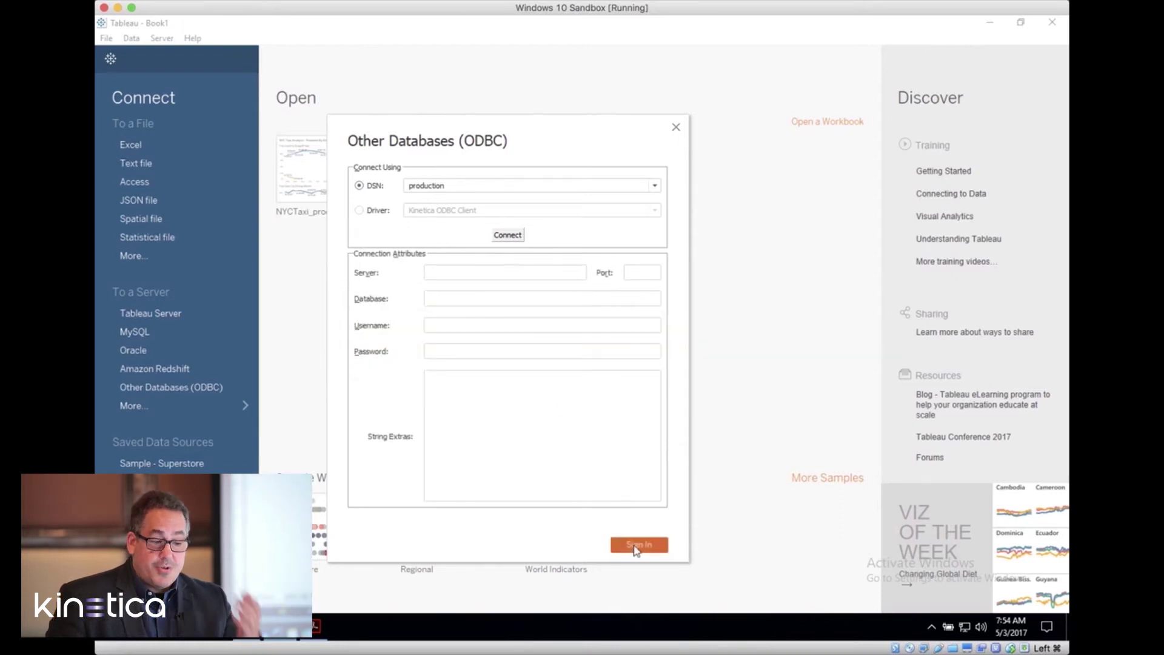
{"action": "left_click", "coordinate": [636, 550]}
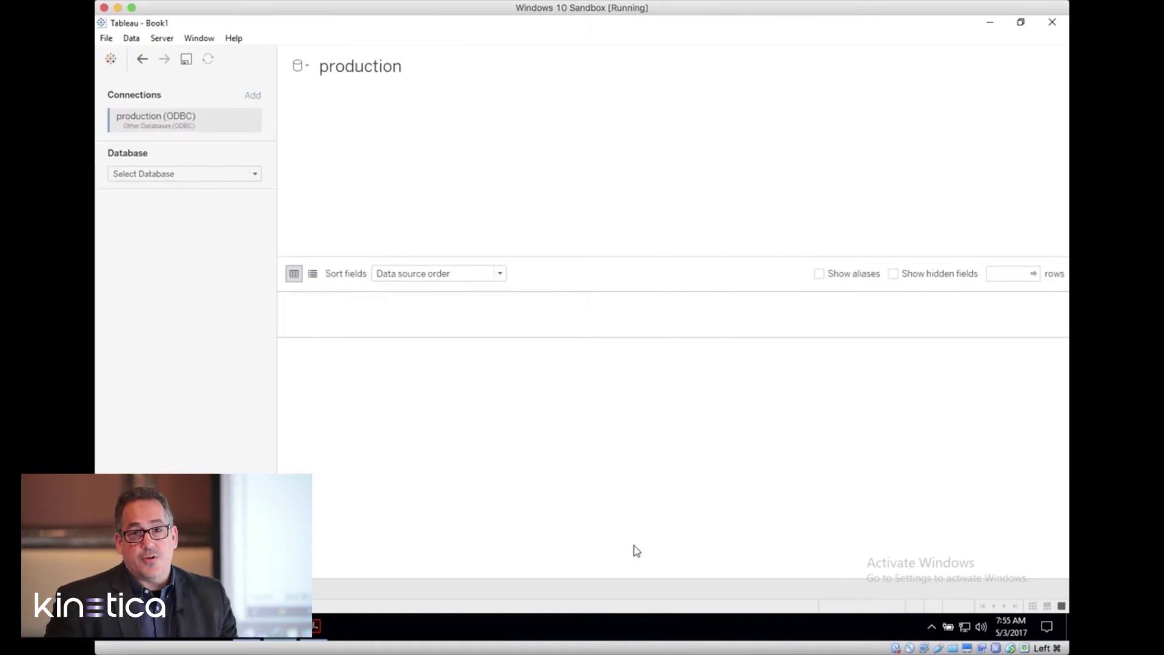
- Choose the MASTER database and add the NYCTaxi table to the data source
{"action": "left_click", "coordinate": [252, 177]}
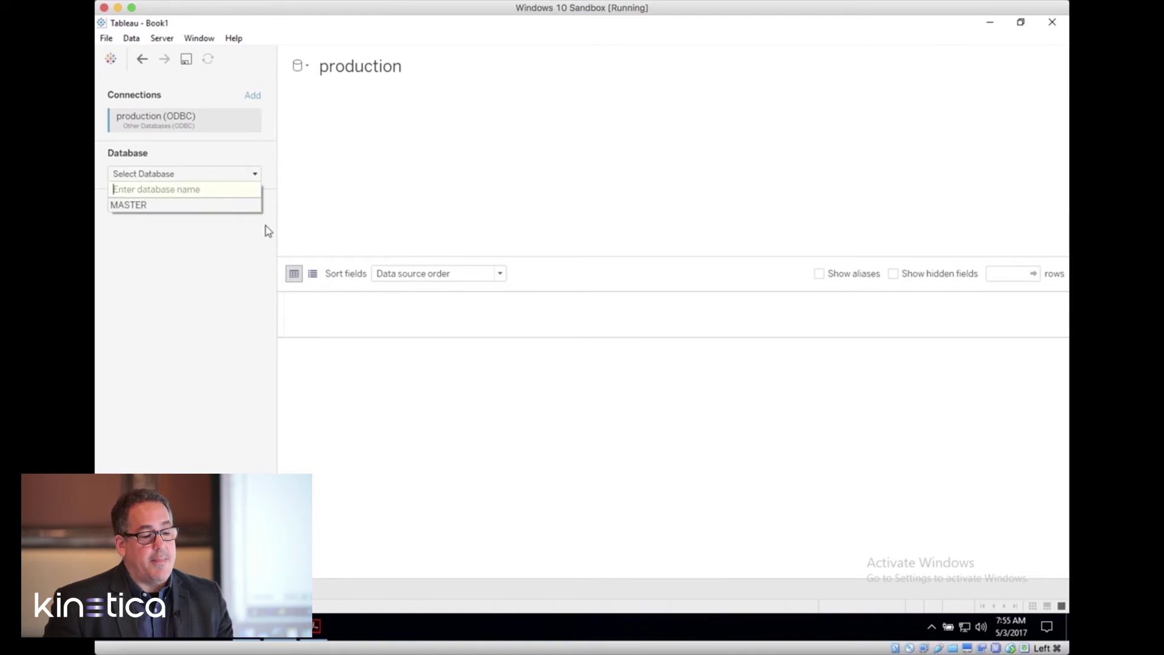
{"action": "left_click", "coordinate": [231, 204]}
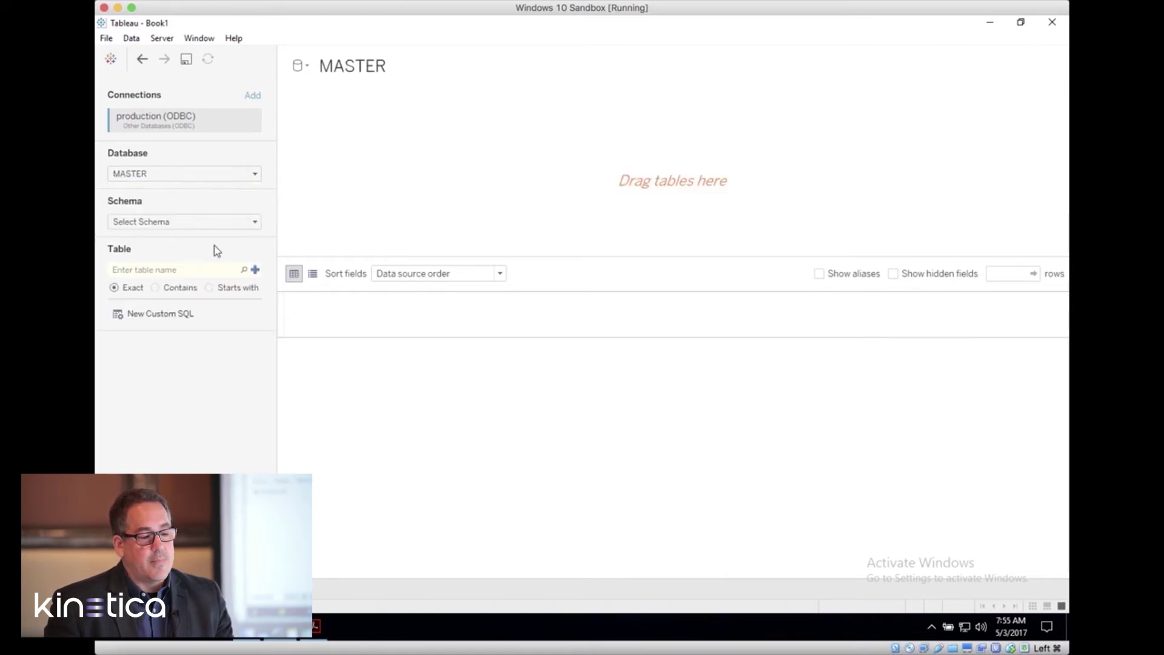
{"action": "left_click", "coordinate": [245, 269]}
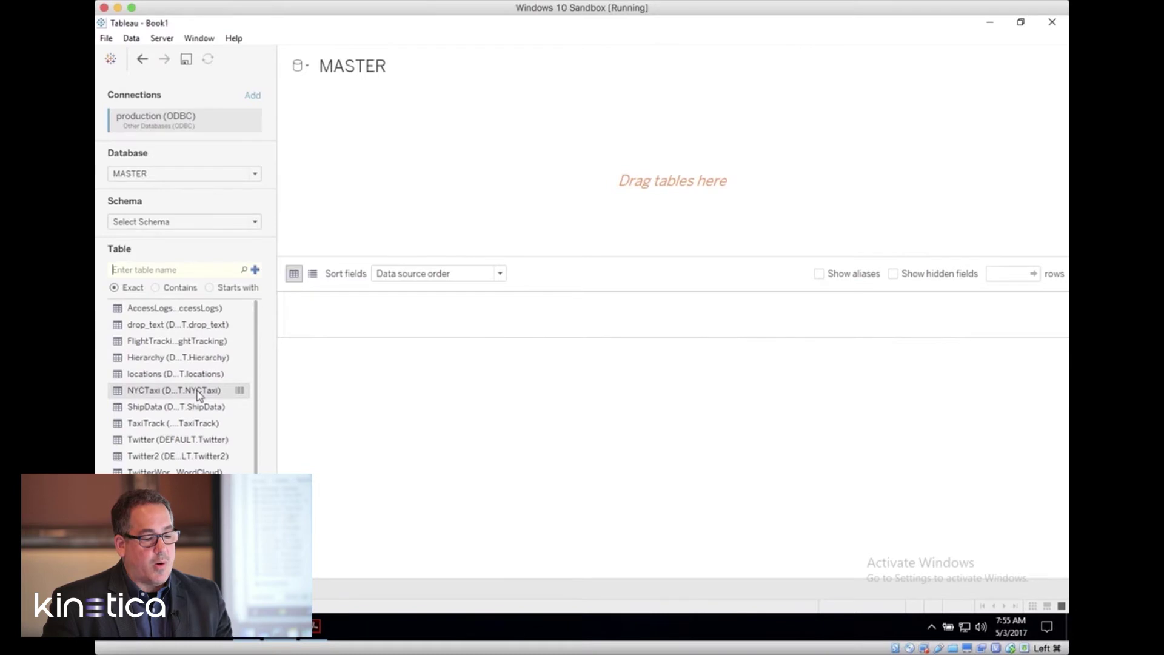
{"action": "double_click", "coordinate": [199, 391]}
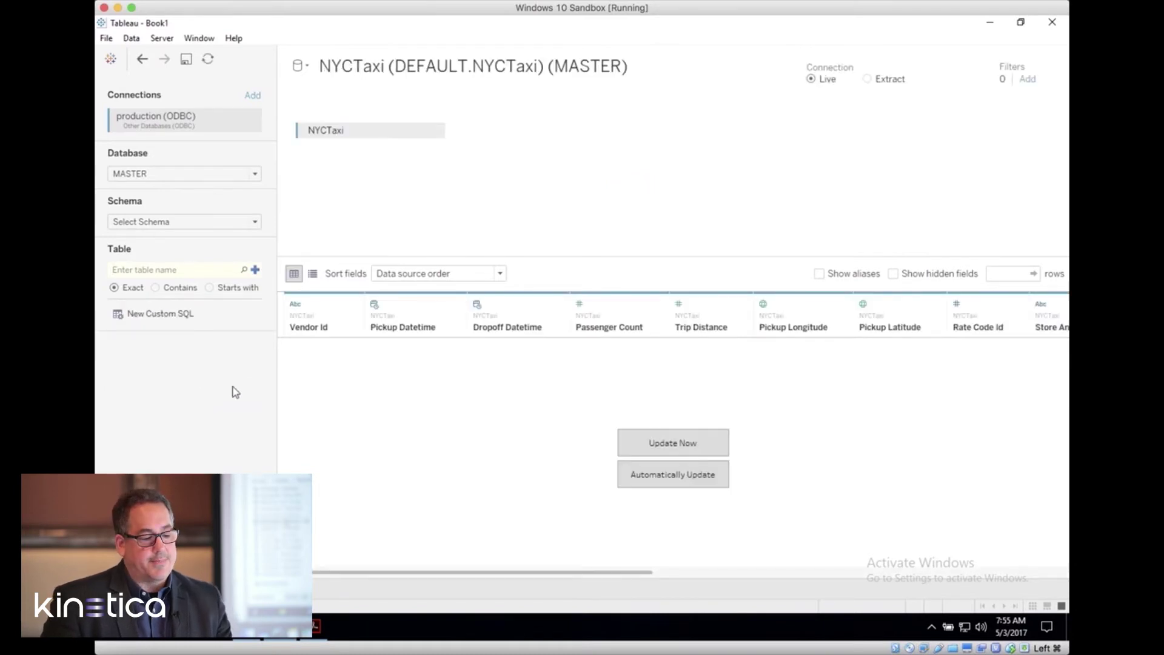
- Load a preview of the NYCTaxi rows, then go to Sheet 1
{"action": "left_click", "coordinate": [653, 437]}
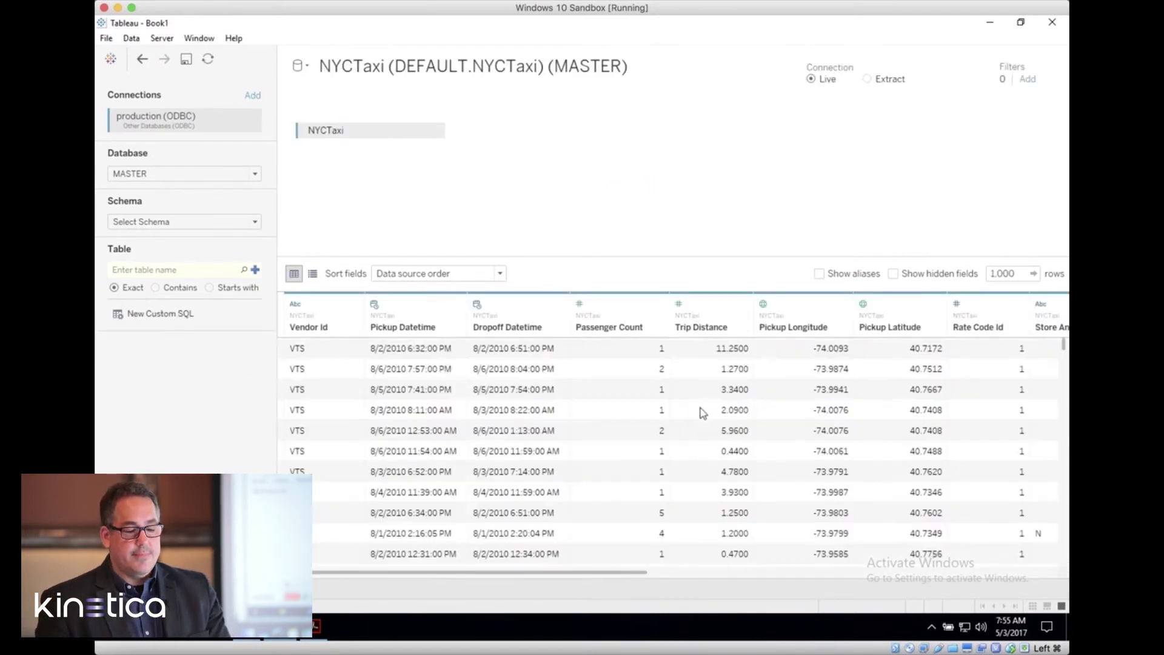
{"action": "left_click_drag", "start_coordinate": [644, 572], "coordinate": [774, 577]}
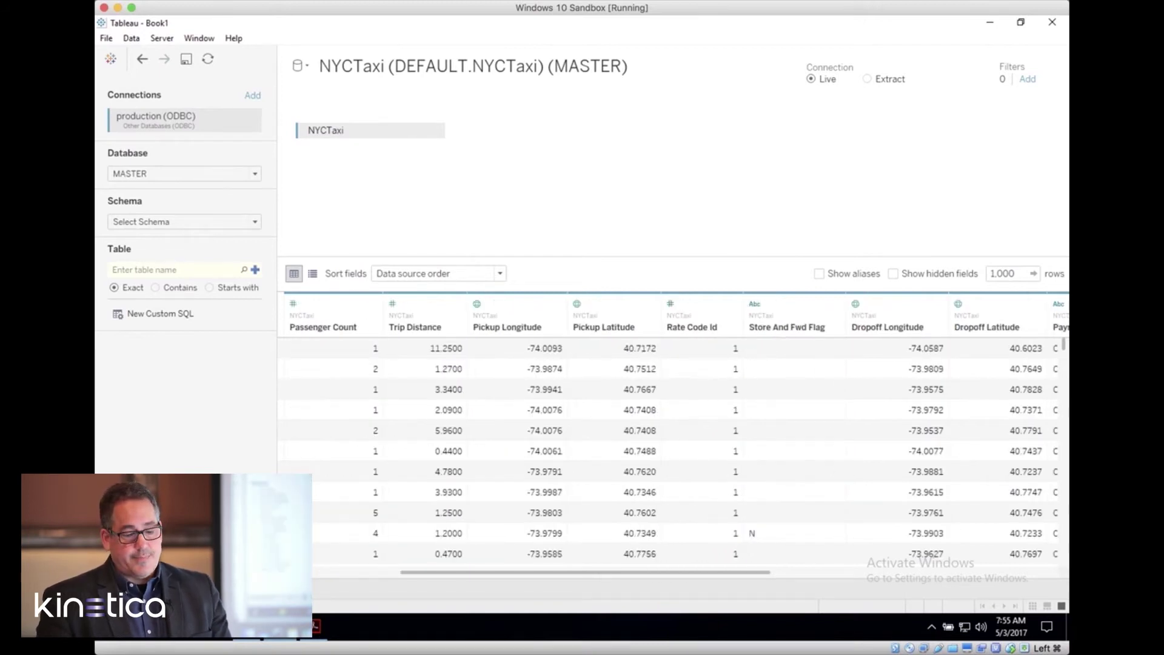
{"action": "left_click", "coordinate": [182, 606]}
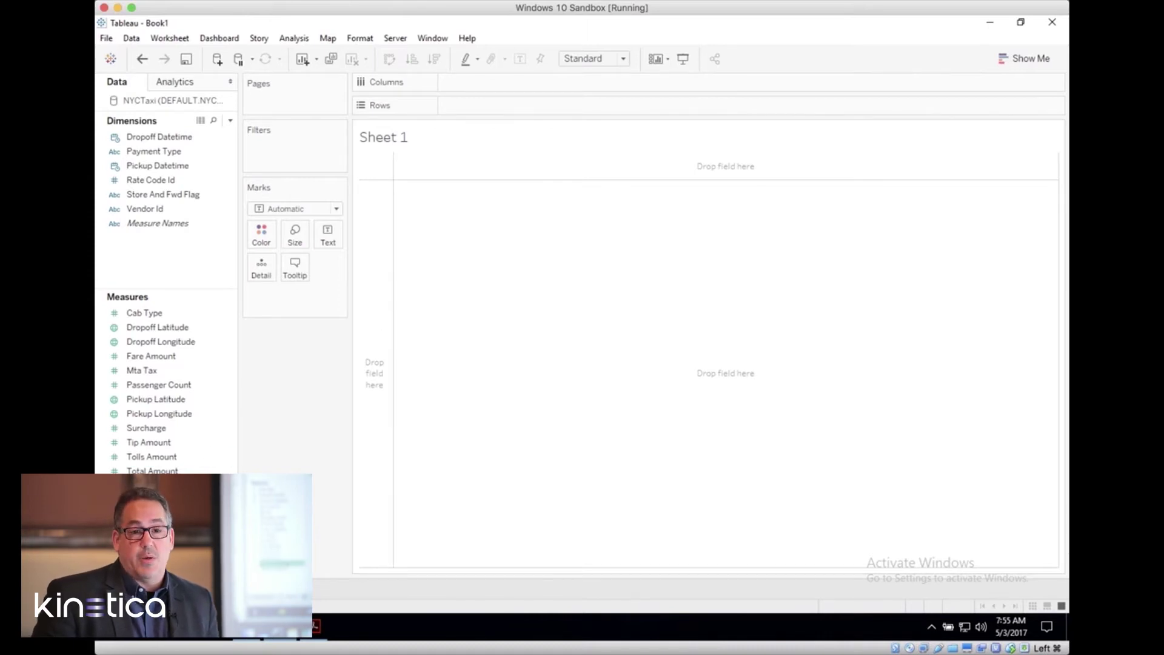
- Tabulate Number of Records by dropoff year across Vendor Id columns, then clear the sheet
{"action": "left_click_drag", "start_coordinate": [152, 485], "coordinate": [507, 371]}
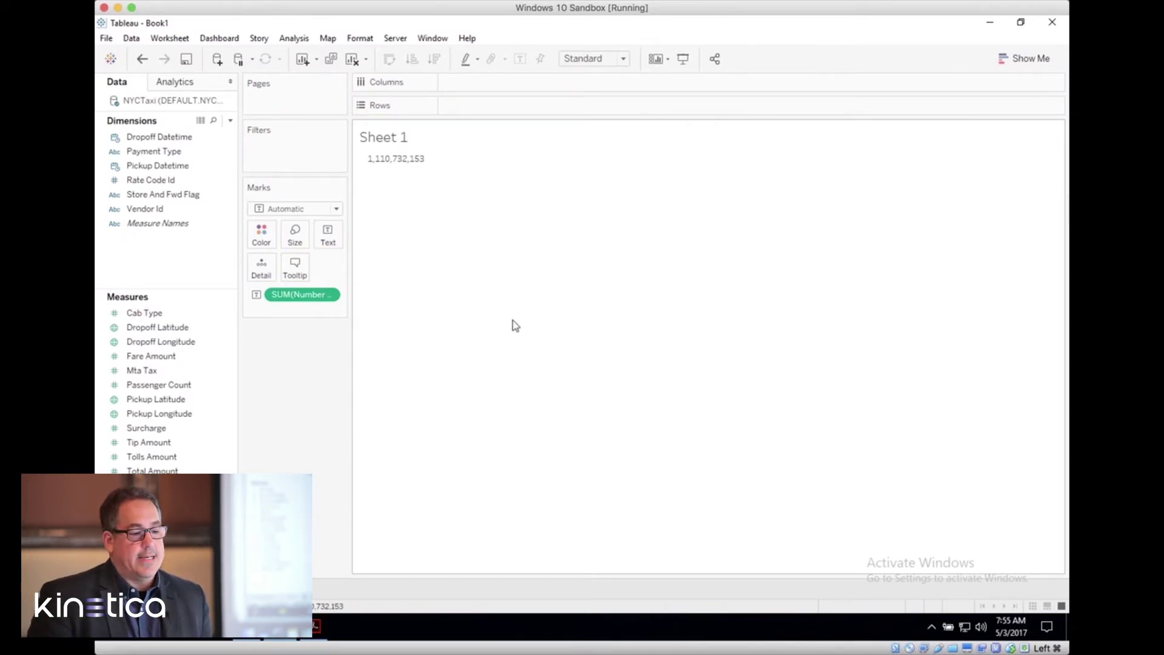
{"action": "left_click", "coordinate": [163, 137]}
{"action": "mouse_move", "coordinate": [162, 137]}
{"action": "left_mouse_down"}
{"action": "mouse_move", "coordinate": [209, 122]}
{"action": "mouse_move", "coordinate": [508, 112]}
{"action": "left_mouse_up"}
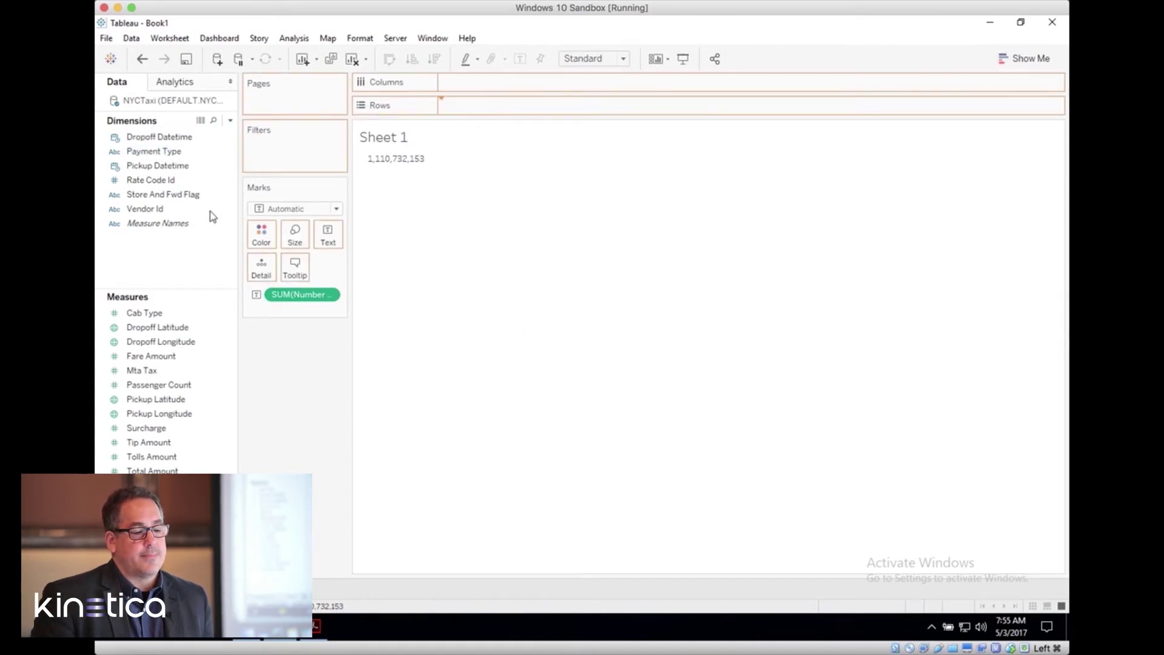
{"action": "left_click_drag", "start_coordinate": [145, 209], "coordinate": [476, 84]}
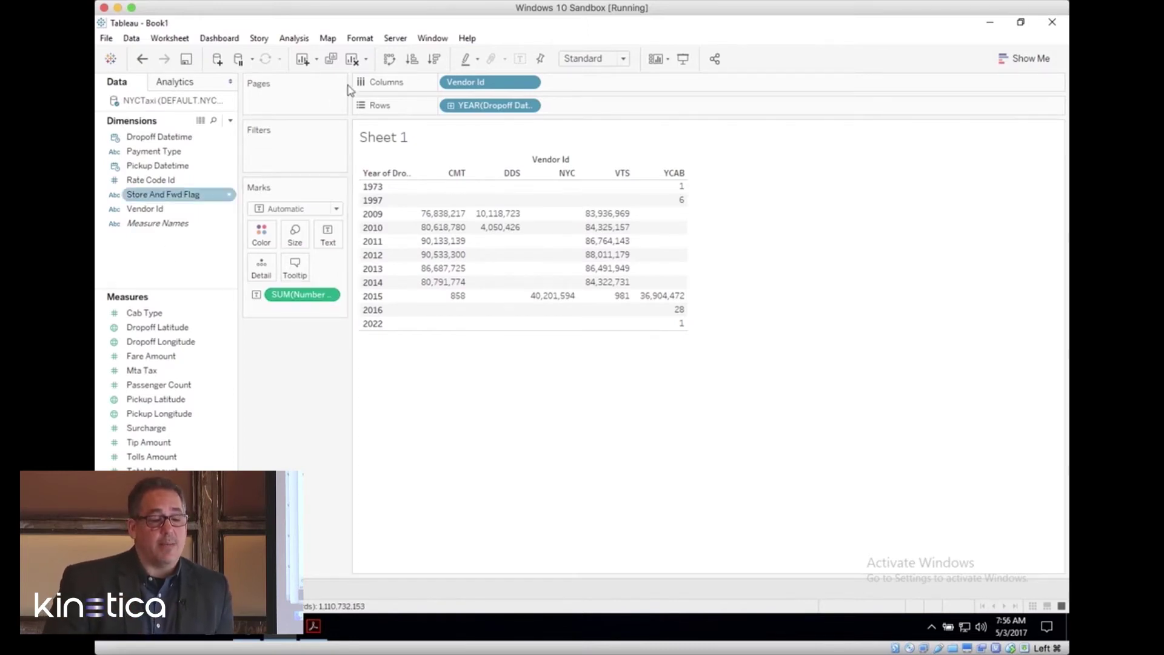
{"action": "left_click", "coordinate": [352, 59]}
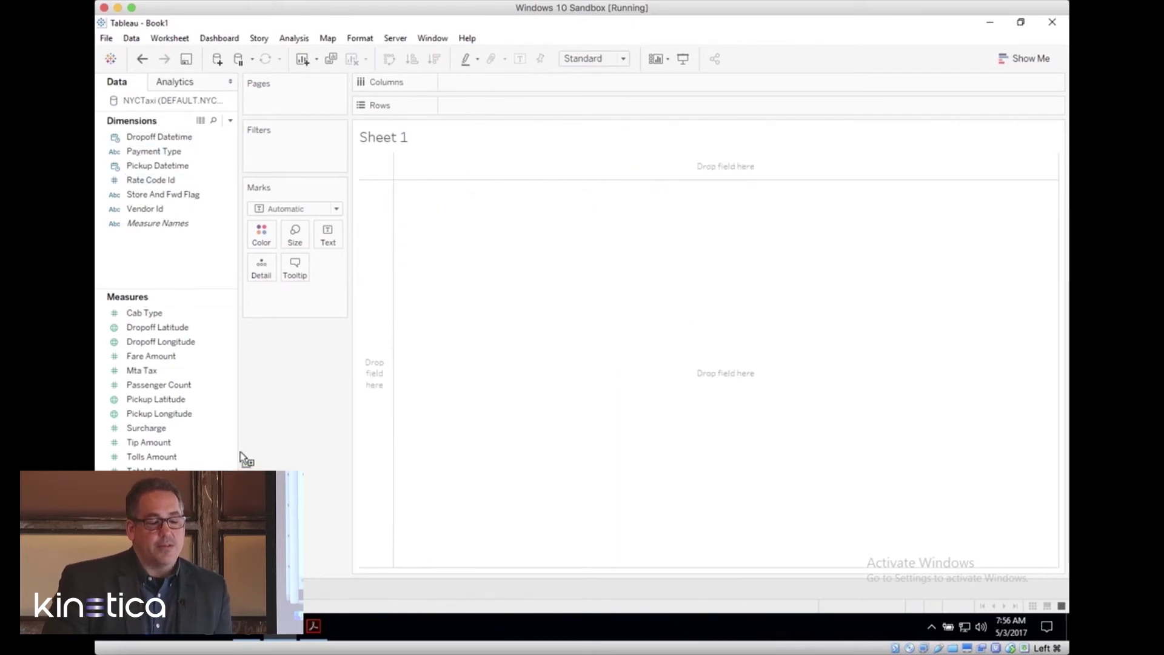
- Chart Number of Records as a line over dropoff years, keeping only 2009–2014
{"action": "left_click_drag", "start_coordinate": [240, 452], "coordinate": [373, 340]}
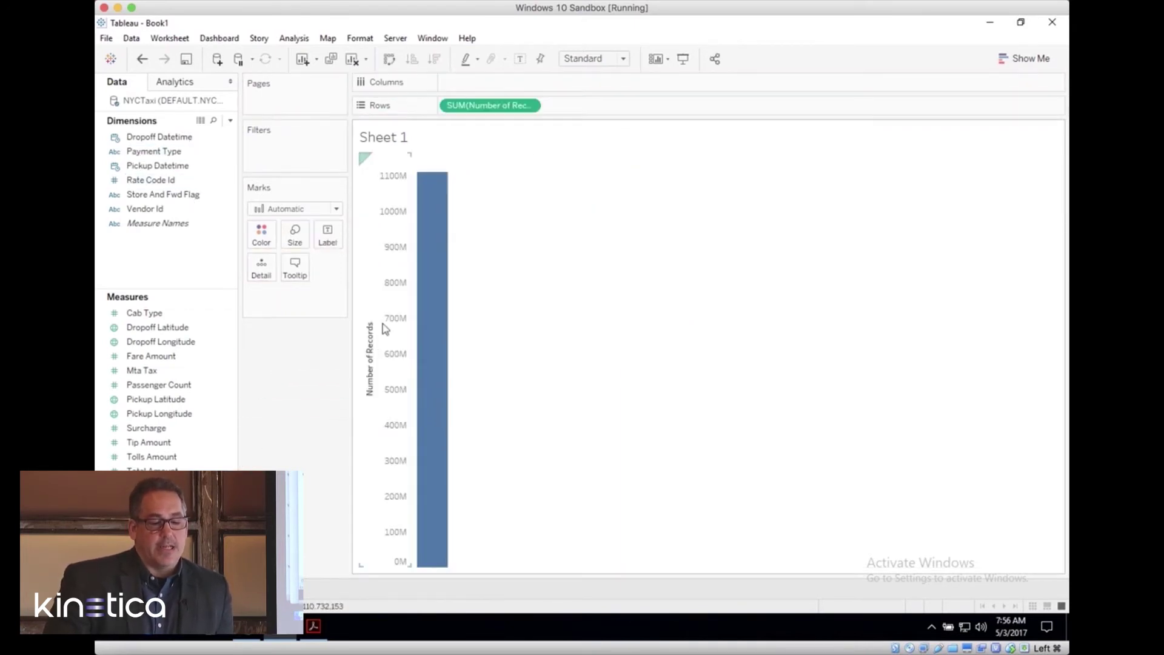
{"action": "mouse_move", "coordinate": [434, 256]}
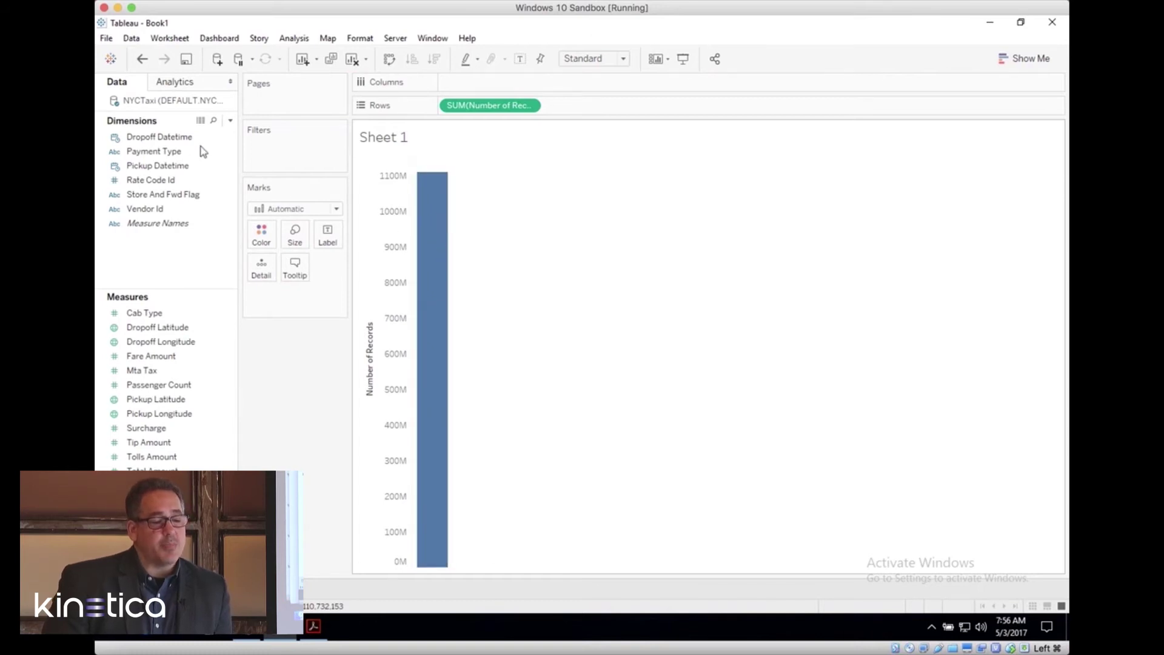
{"action": "left_click_drag", "start_coordinate": [159, 138], "coordinate": [512, 91]}
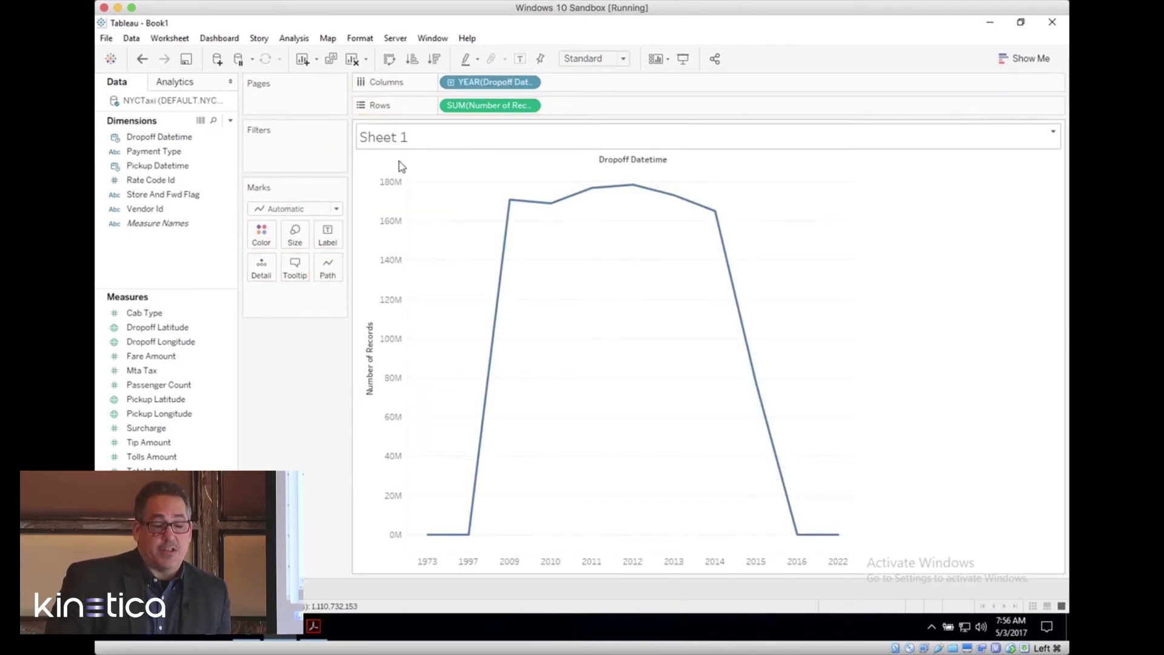
{"action": "left_click_drag", "start_coordinate": [488, 177], "coordinate": [757, 255]}
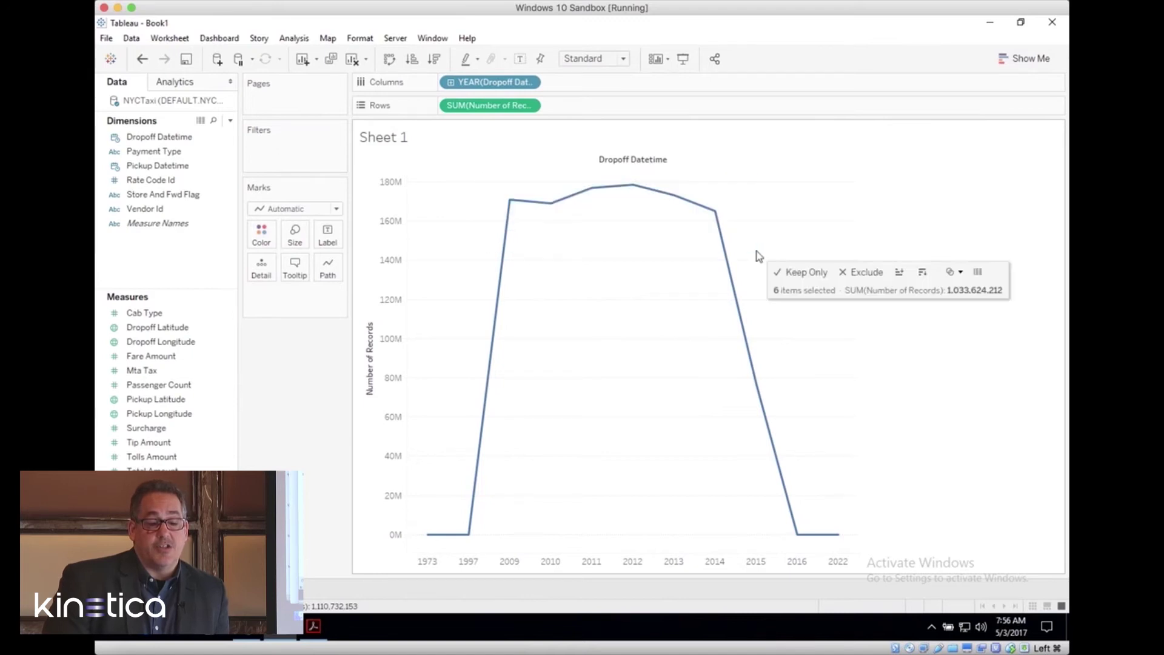
{"action": "left_click", "coordinate": [781, 271]}
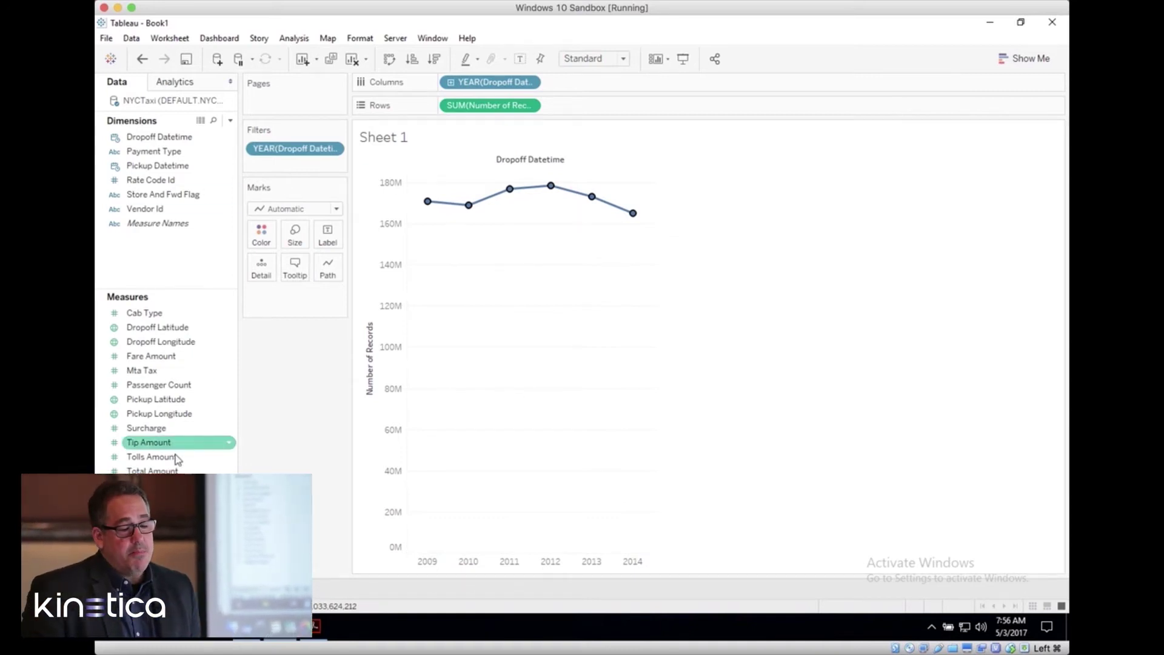
- Colour the line by Vendor Id (CMT, DDS, VTS) and label each point with its record count
{"action": "left_click_drag", "start_coordinate": [145, 209], "coordinate": [260, 235]}
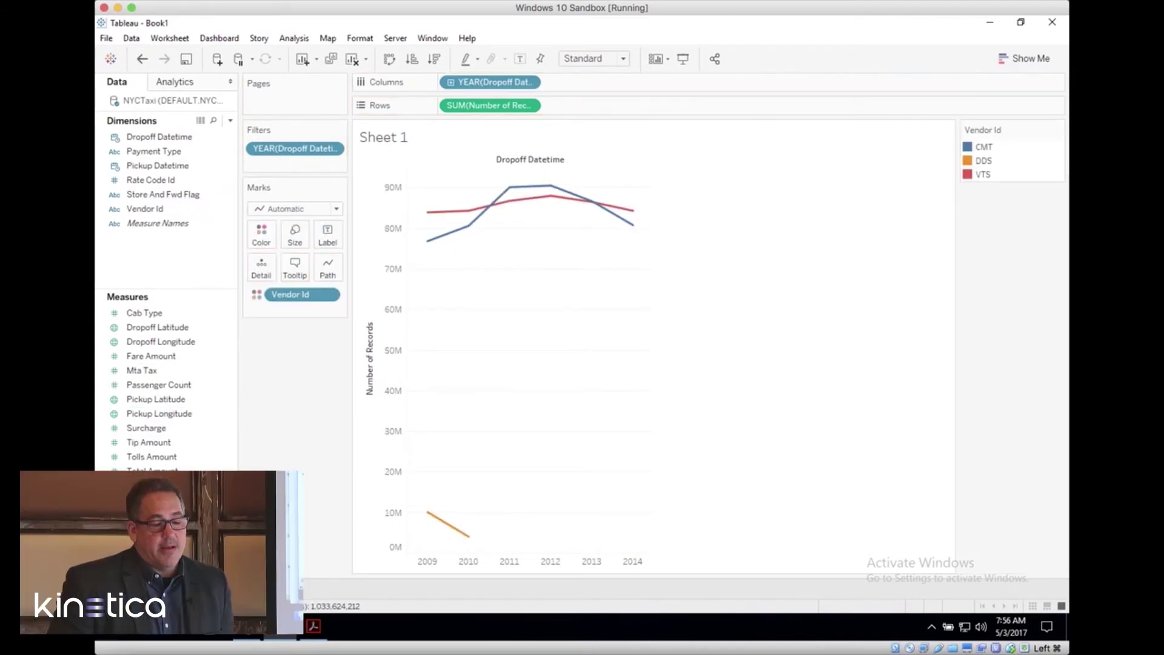
{"action": "left_click_drag", "start_coordinate": [152, 514], "coordinate": [327, 238]}
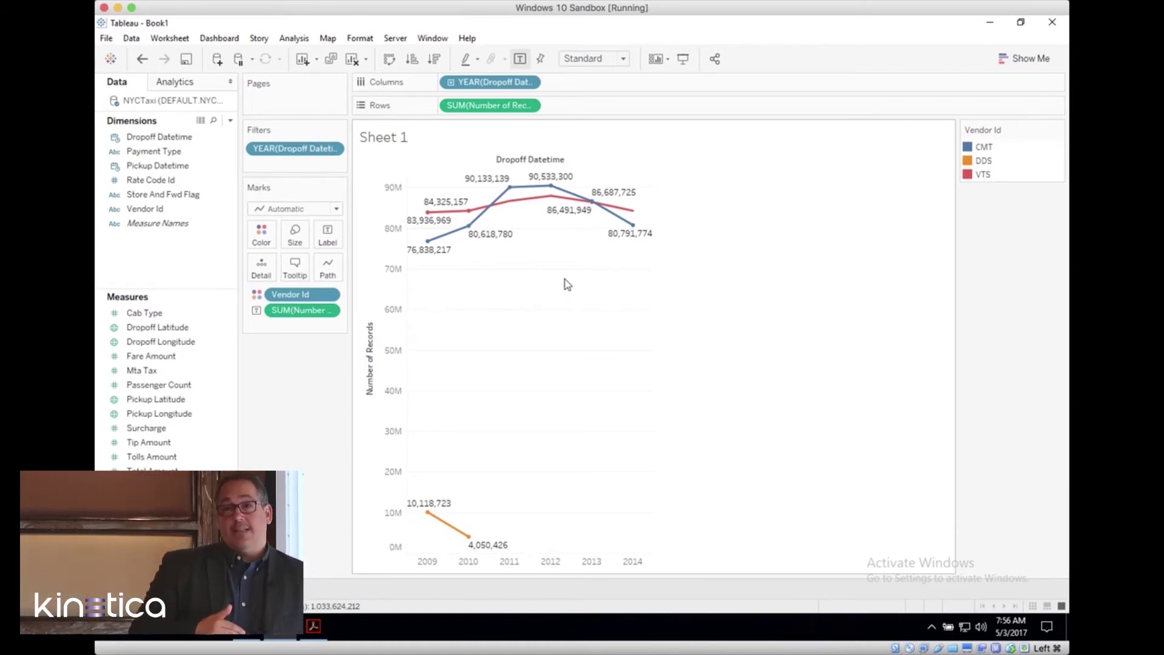
{"action": "left_click", "coordinate": [530, 82]}
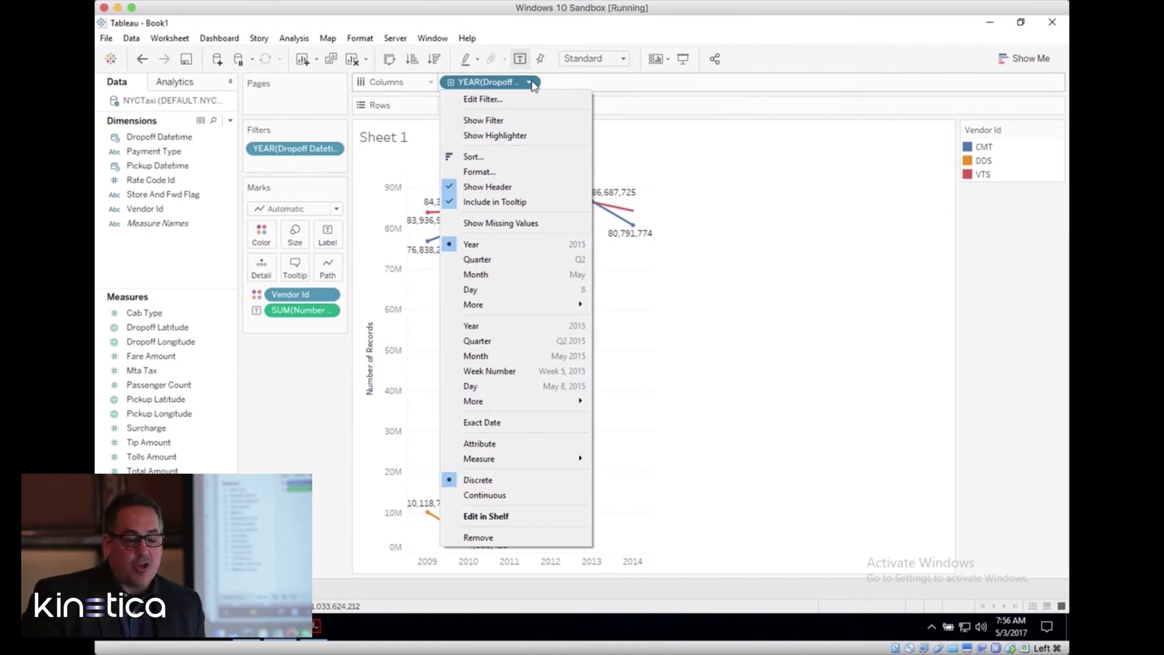
- Switch Dropoff Datetime to continuous Day, plotting daily record counts per vendor from 2009 to 2015
{"action": "left_click", "coordinate": [513, 388]}
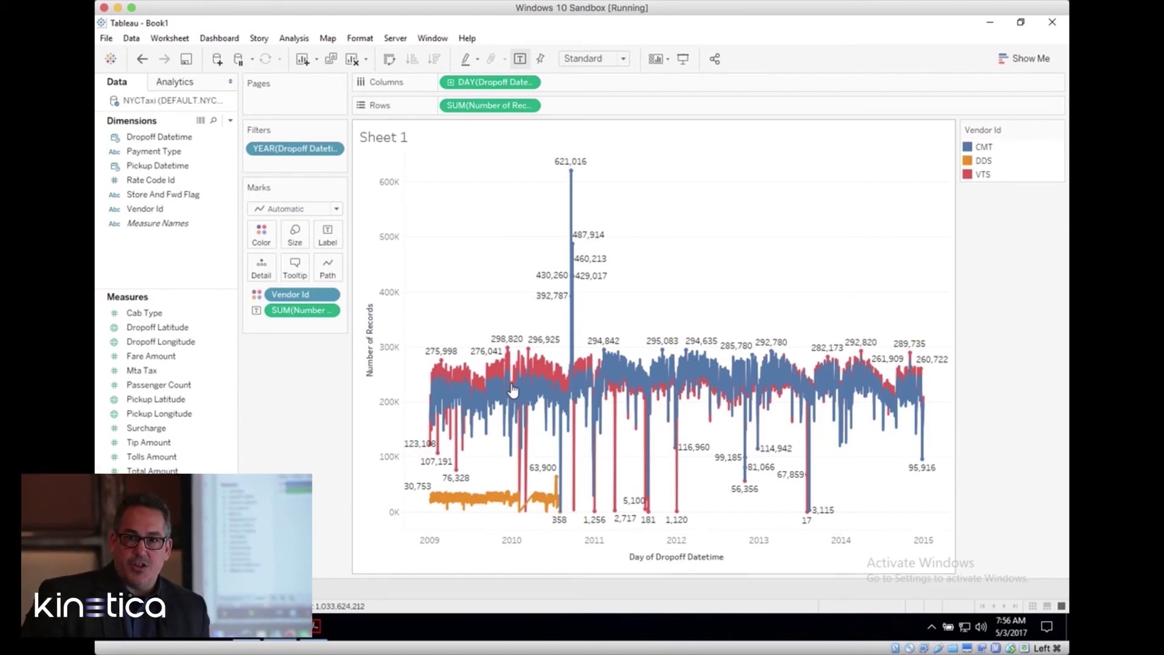
{"action": "left_click", "coordinate": [1029, 59]}
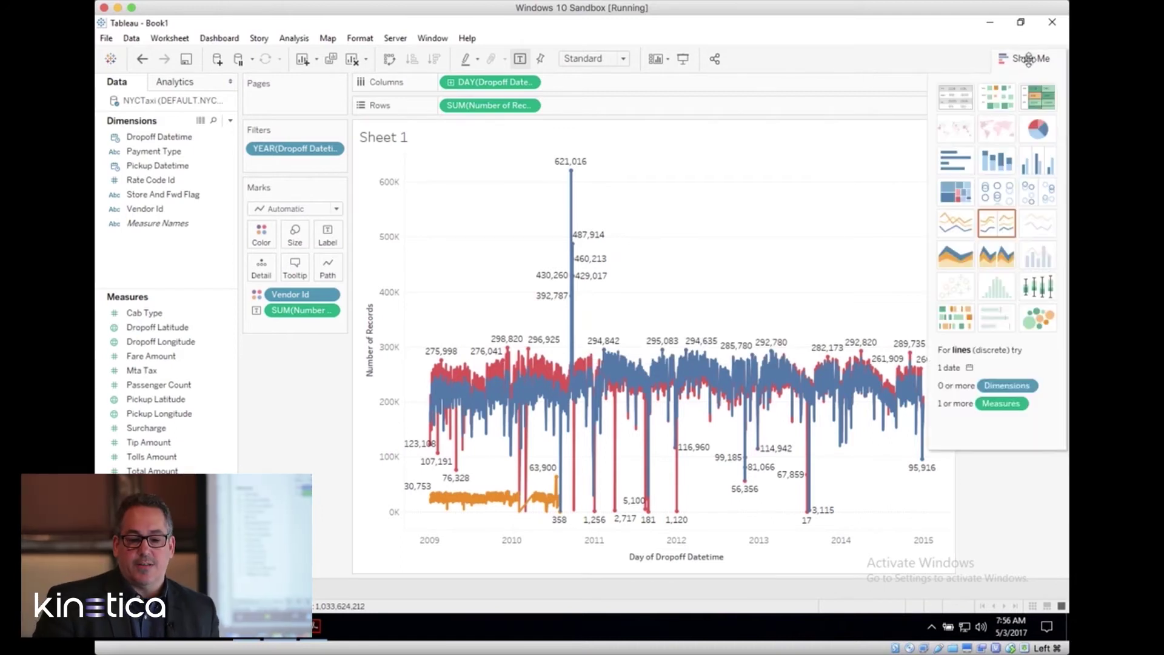
- Switch the daily vendor chart to stacked area, then stacked bars, then packed bubbles
{"action": "left_click", "coordinate": [958, 262]}
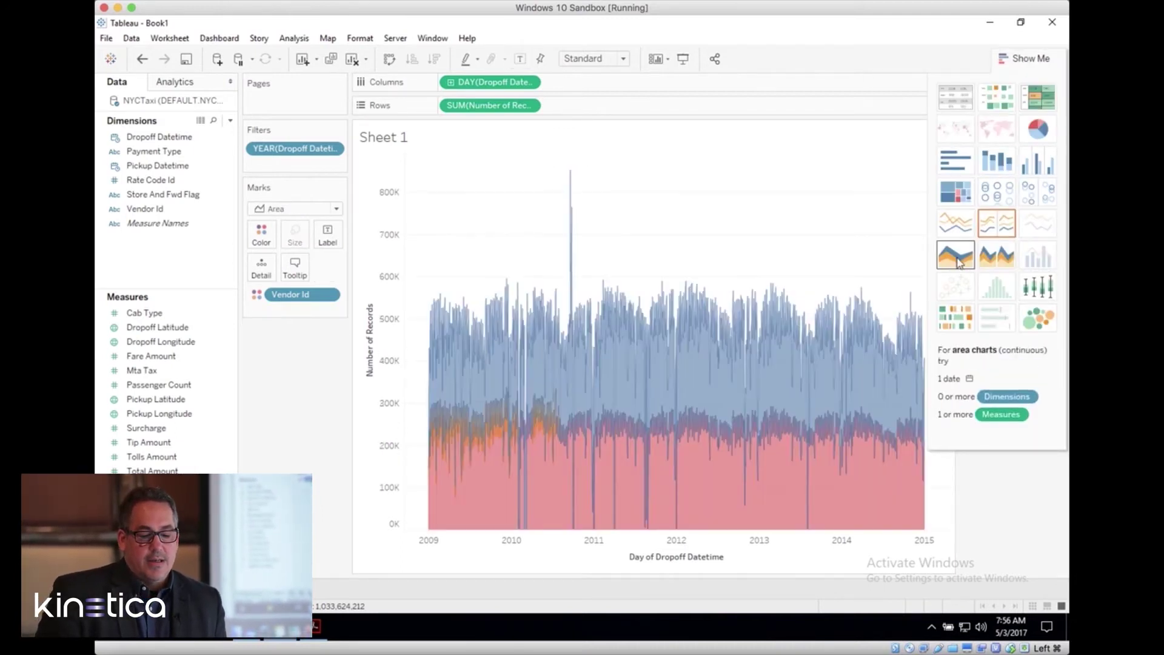
{"action": "left_click", "coordinate": [999, 161]}
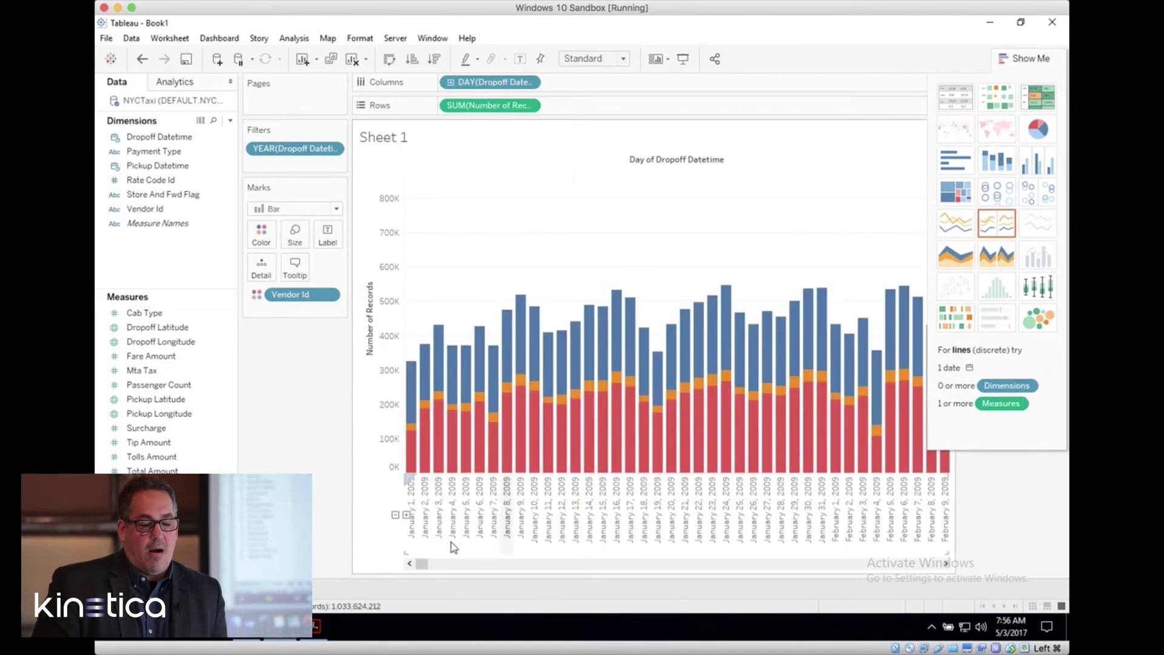
{"action": "left_click_drag", "start_coordinate": [420, 563], "coordinate": [576, 573]}
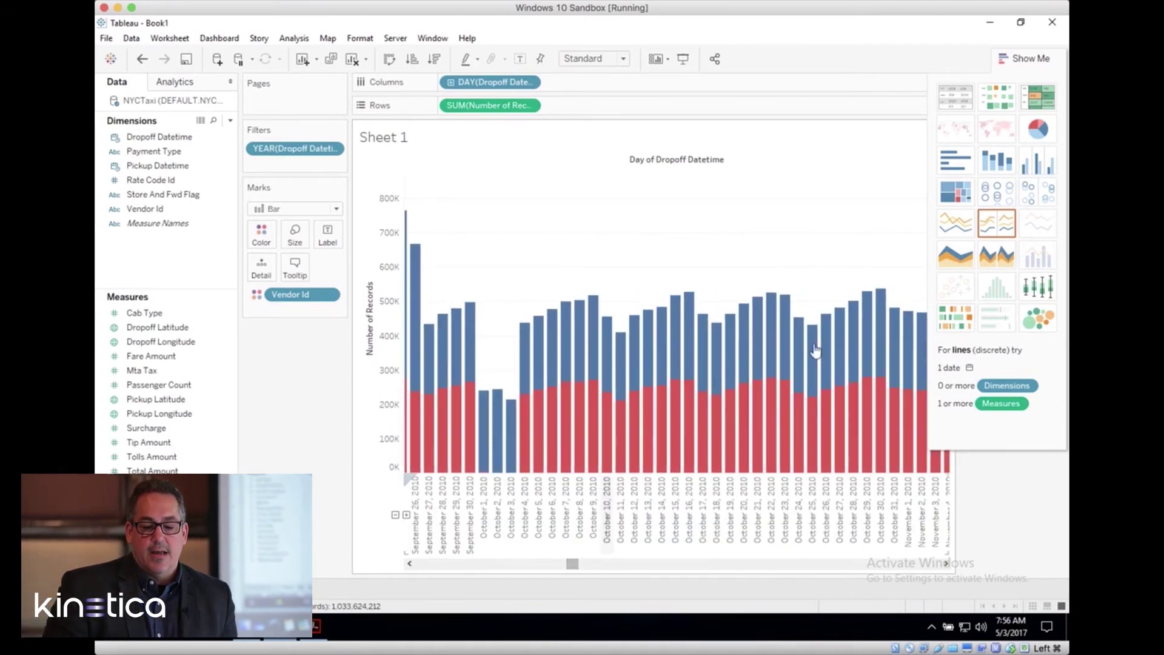
{"action": "left_click", "coordinate": [1038, 320]}
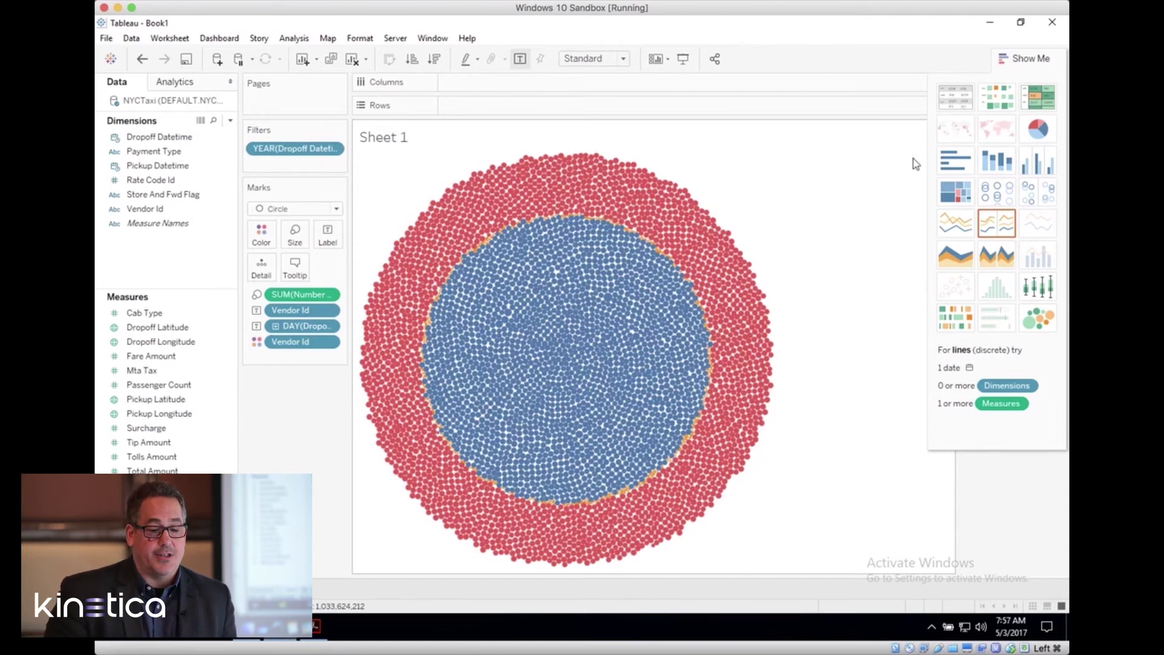
- Close Show Me and maximize the window to display the full NYC Taxi Analysis dashboard
{"action": "left_click", "coordinate": [1029, 60]}
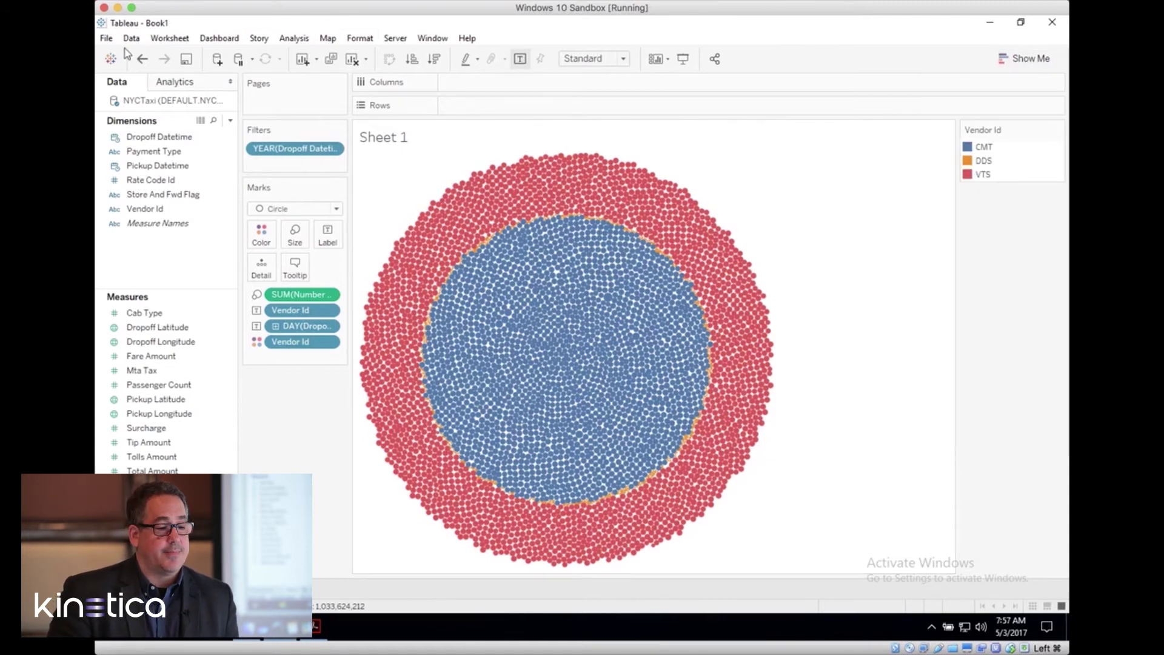
{"action": "left_click", "coordinate": [106, 38]}
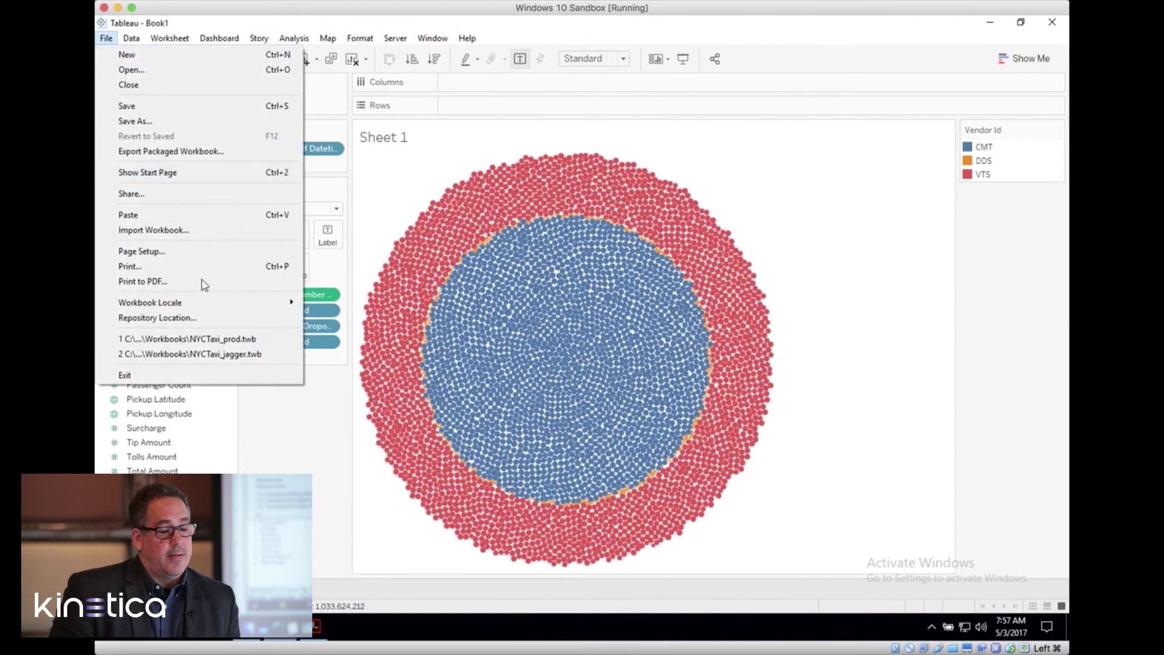
{"action": "left_click", "coordinate": [749, 262]}
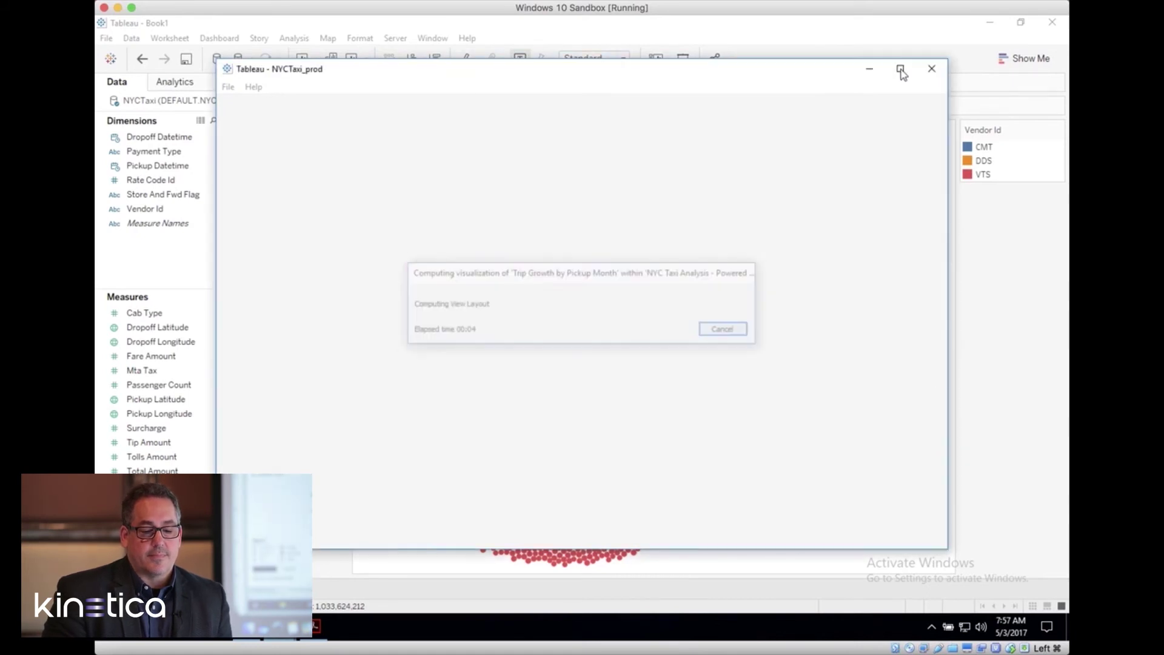
{"action": "left_click", "coordinate": [900, 70]}
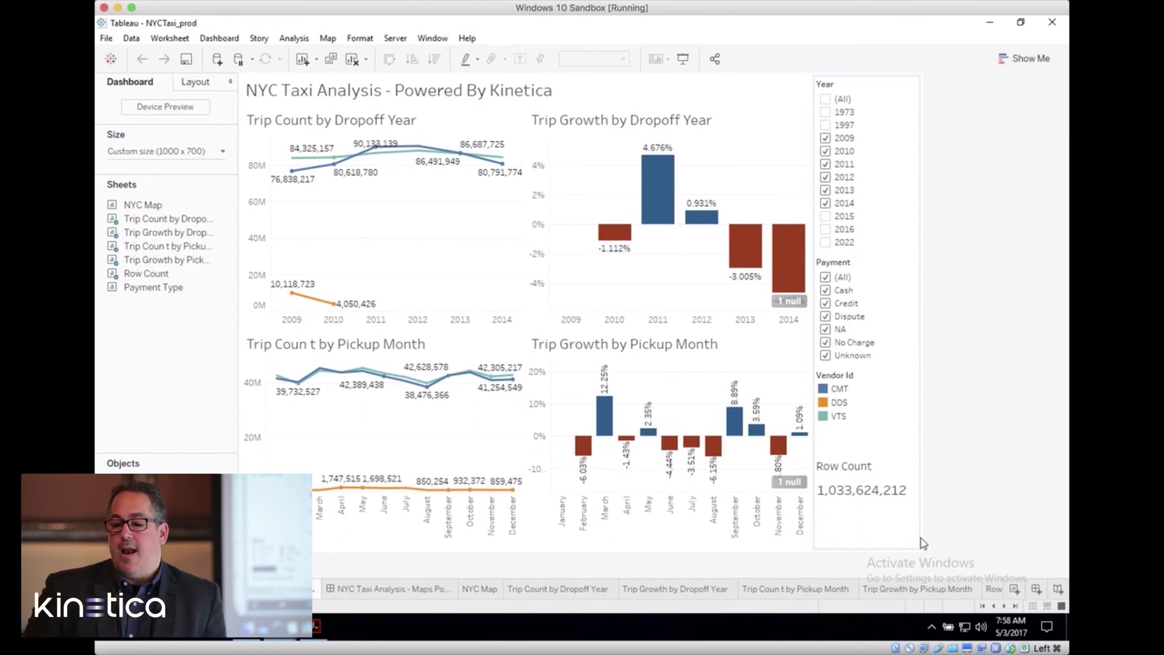
- Filter the dashboard to dropoff years 2011 through 2013
{"action": "mouse_move", "coordinate": [624, 452]}
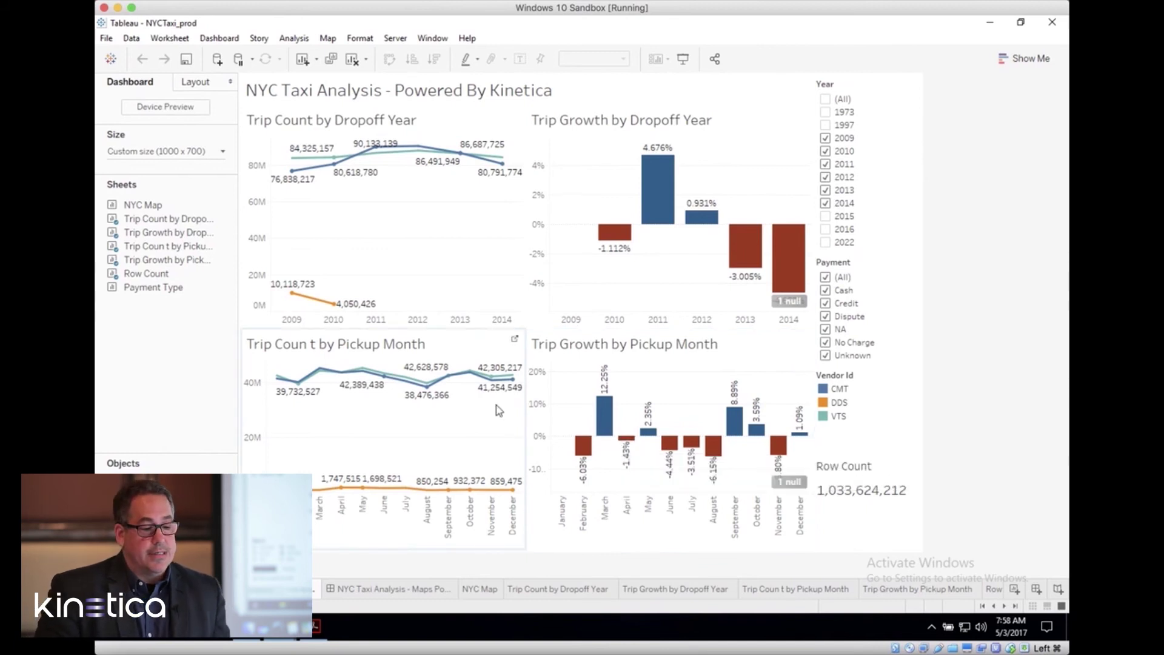
{"action": "left_click", "coordinate": [380, 324]}
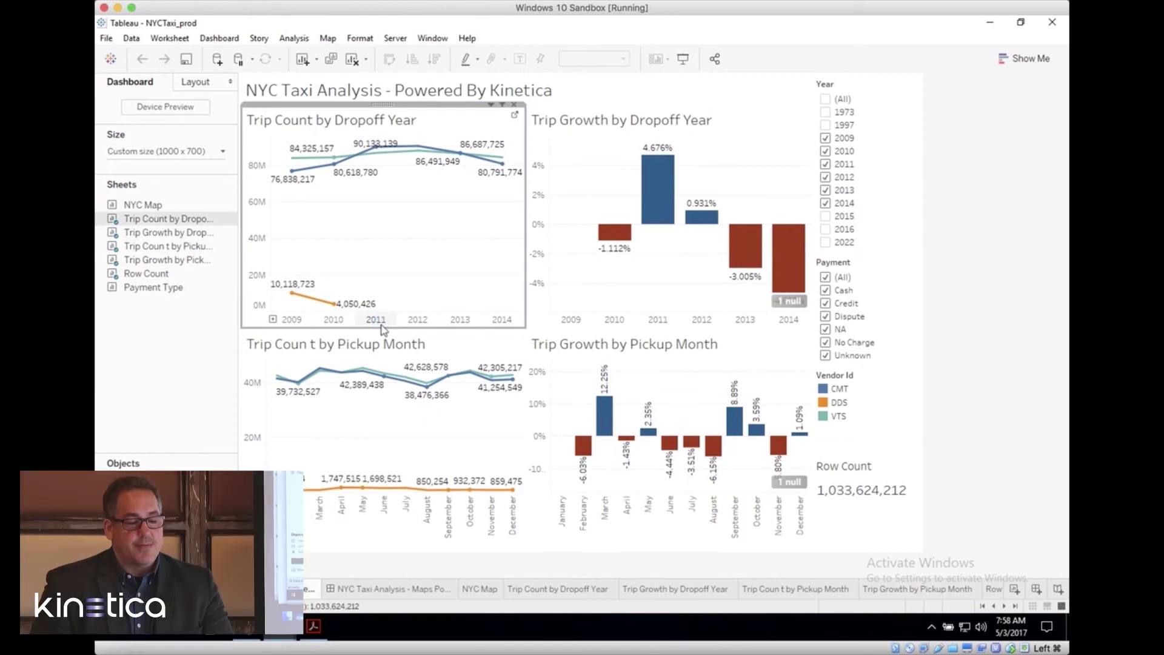
{"action": "left_click", "coordinate": [380, 324]}
{"action": "left_click", "coordinate": [465, 317]}
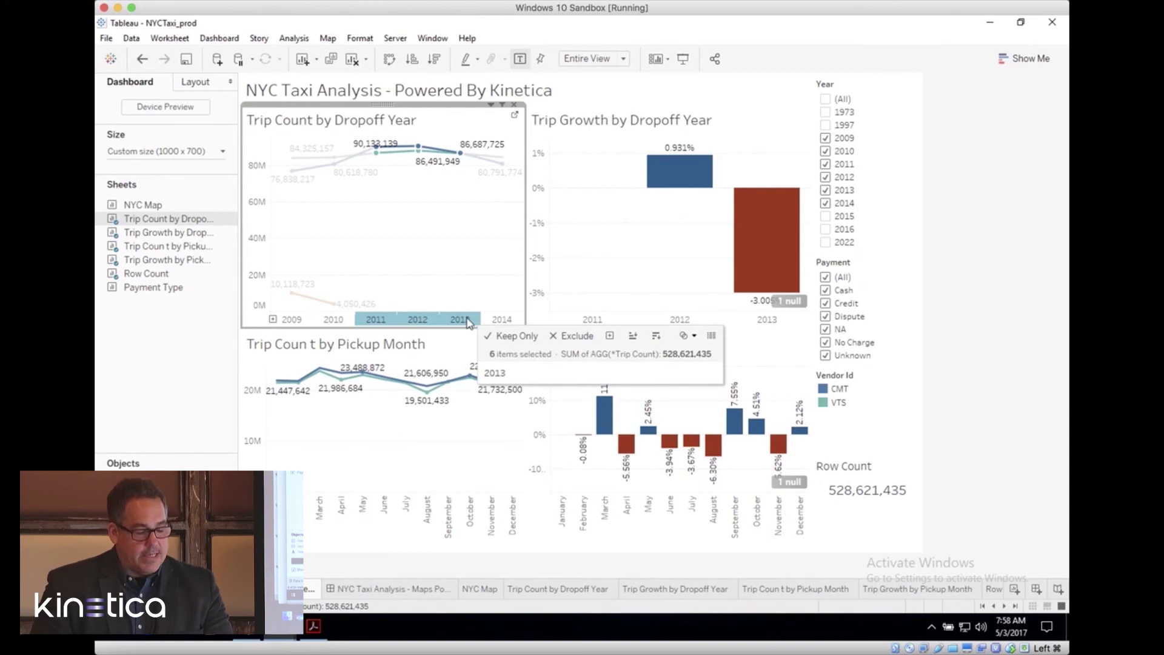
- Select pickup months March, May, September and October, then clear every Payment value
{"action": "left_click", "coordinate": [605, 504]}
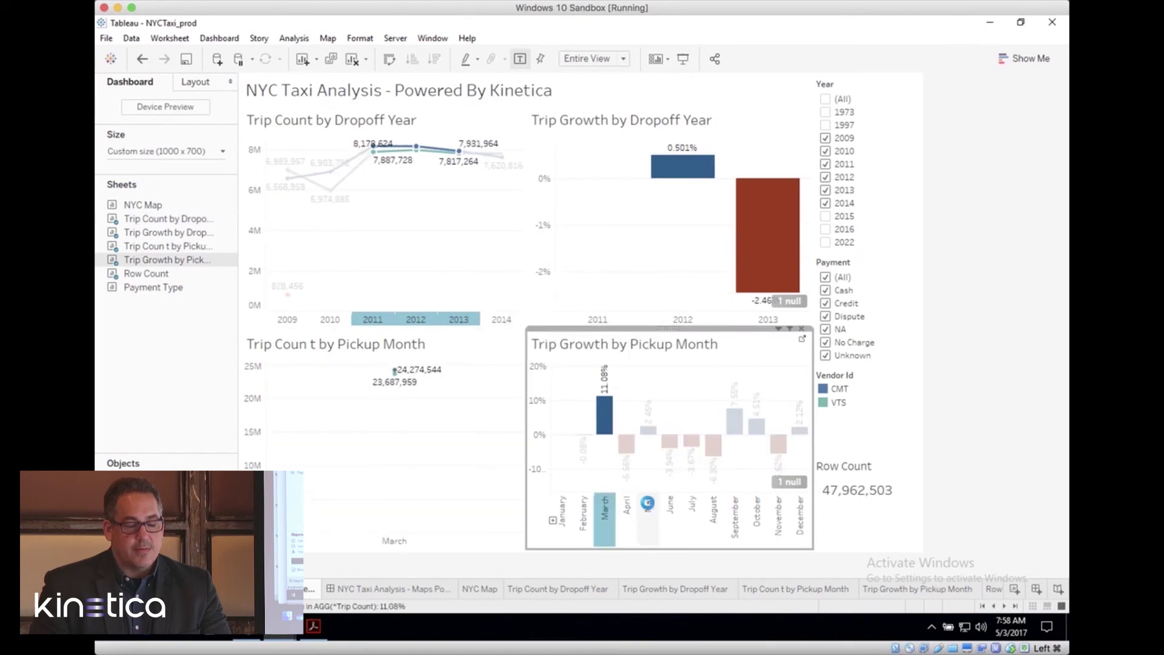
{"action": "left_click", "coordinate": [647, 504], "text": "ctrl"}
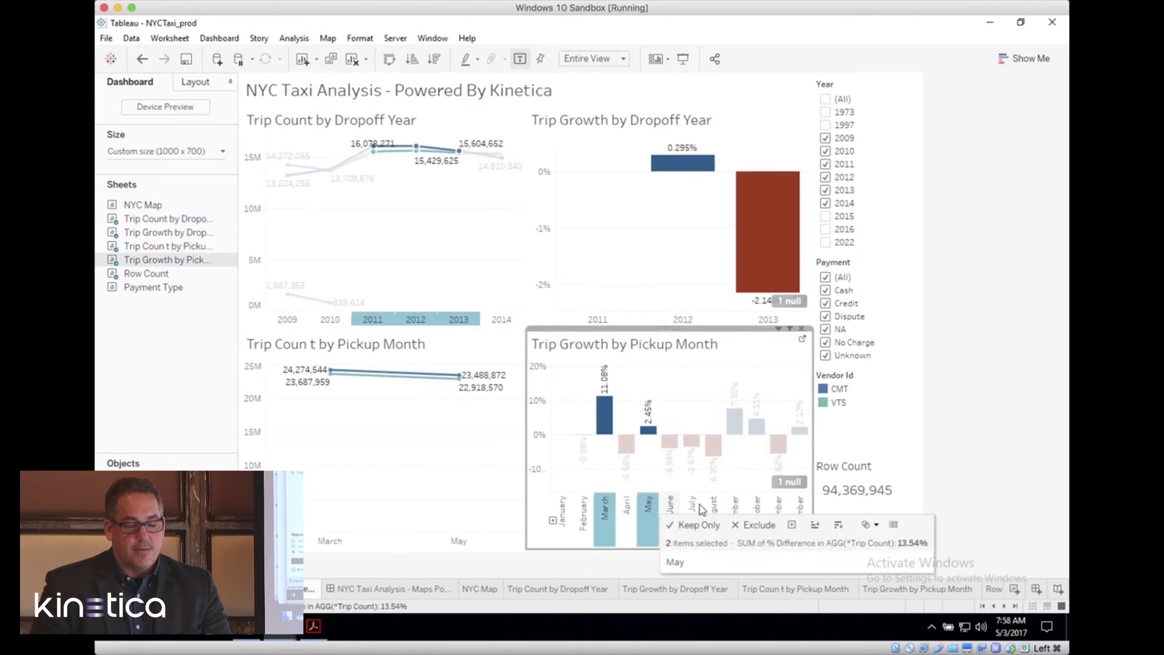
{"action": "left_click", "coordinate": [734, 504], "text": "ctrl"}
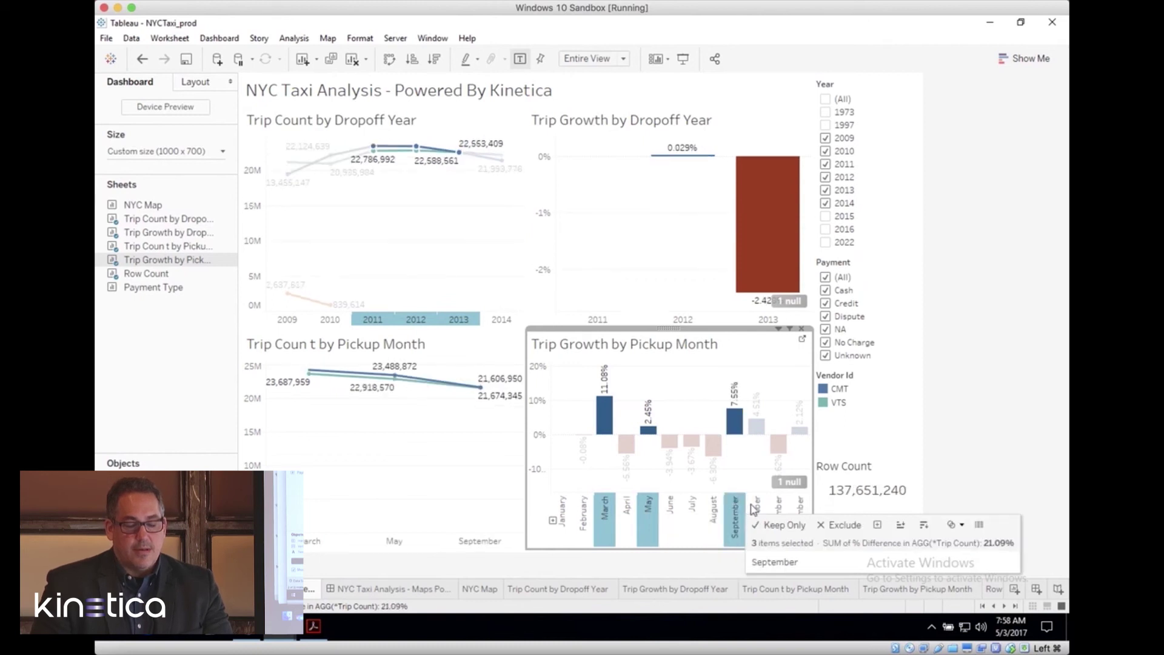
{"action": "left_click", "coordinate": [757, 508], "text": "ctrl"}
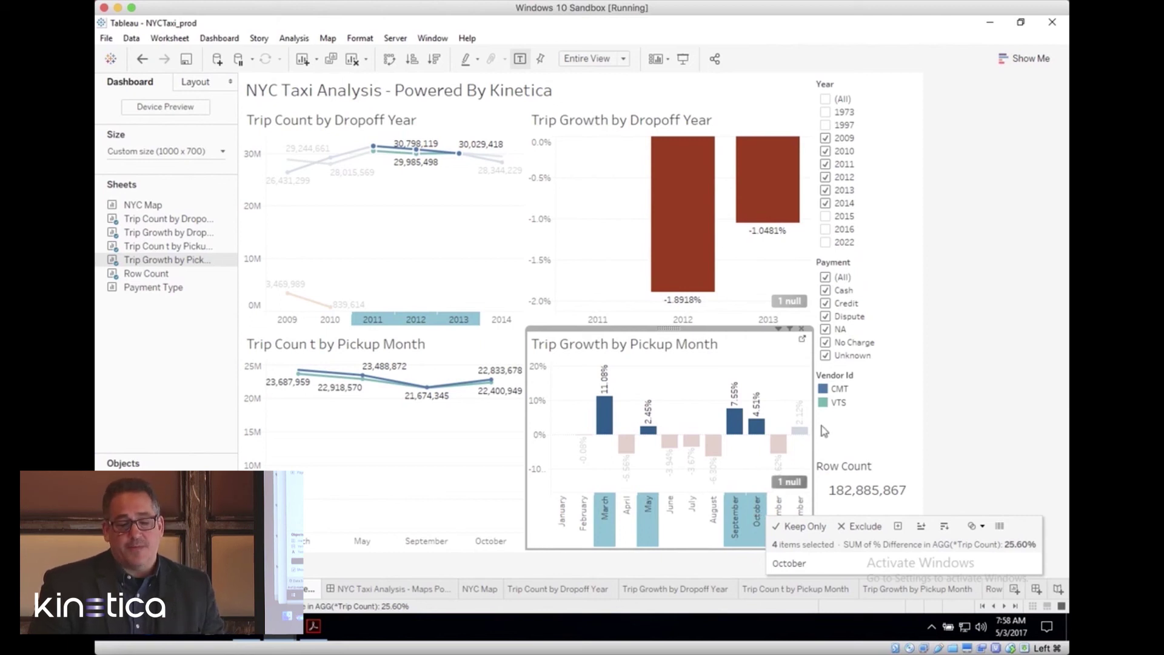
{"action": "left_click", "coordinate": [826, 278]}
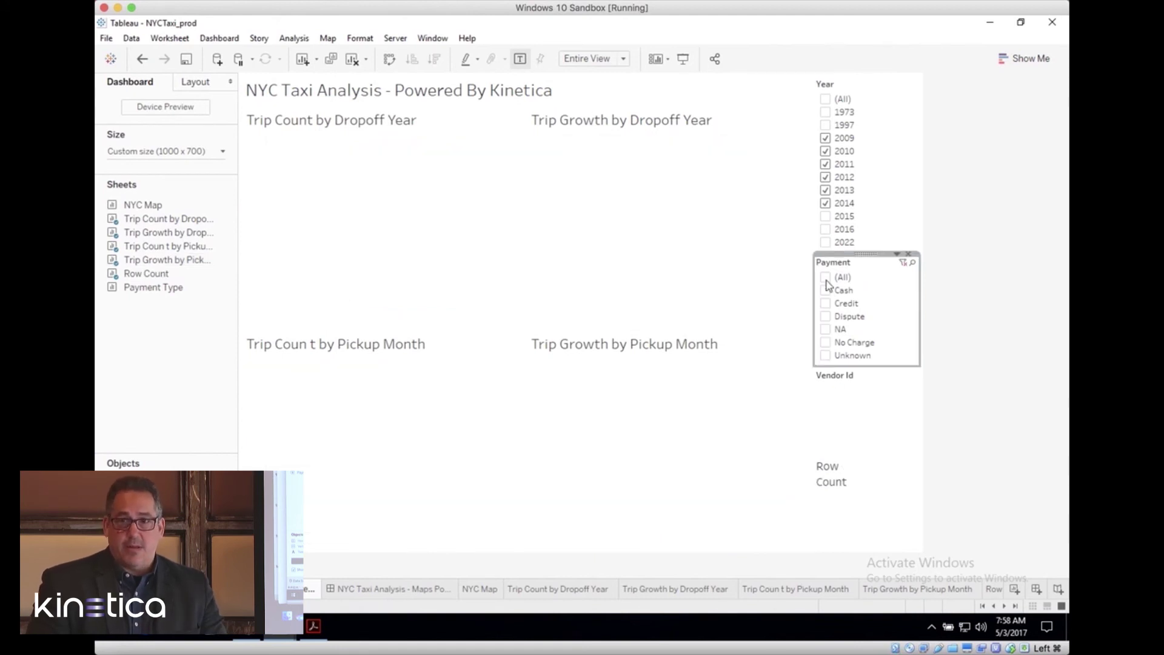
- Filter Payment to Credit only after trying Cash, so Row Count reads 457,889,894
{"action": "left_click", "coordinate": [825, 290]}
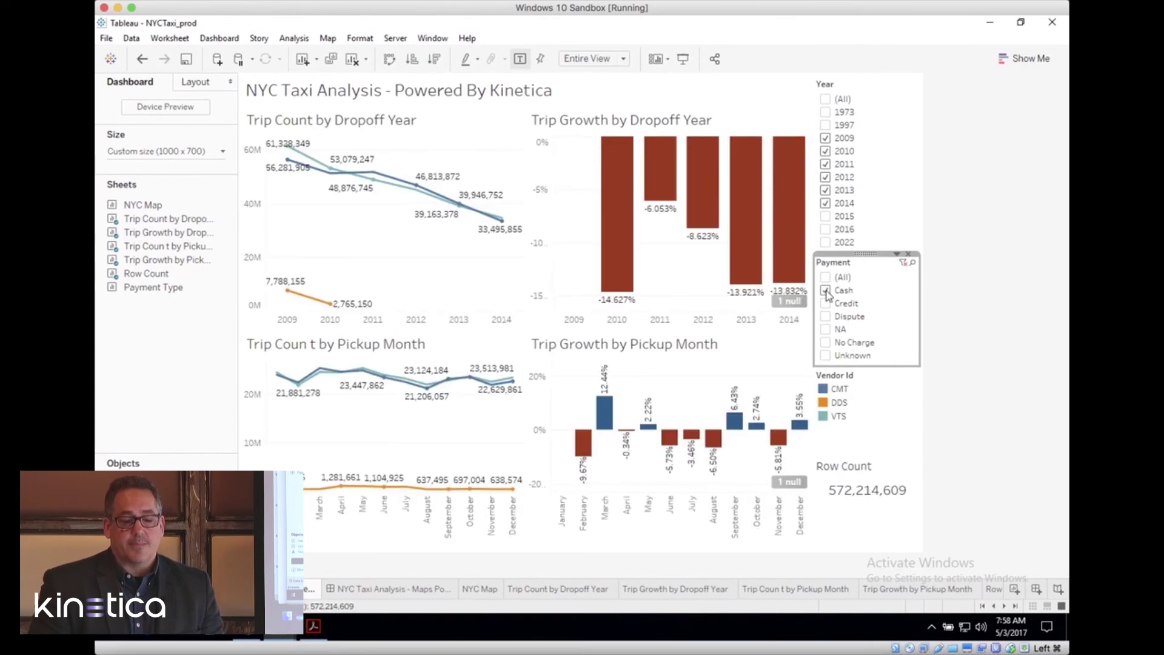
{"action": "left_click", "coordinate": [825, 291]}
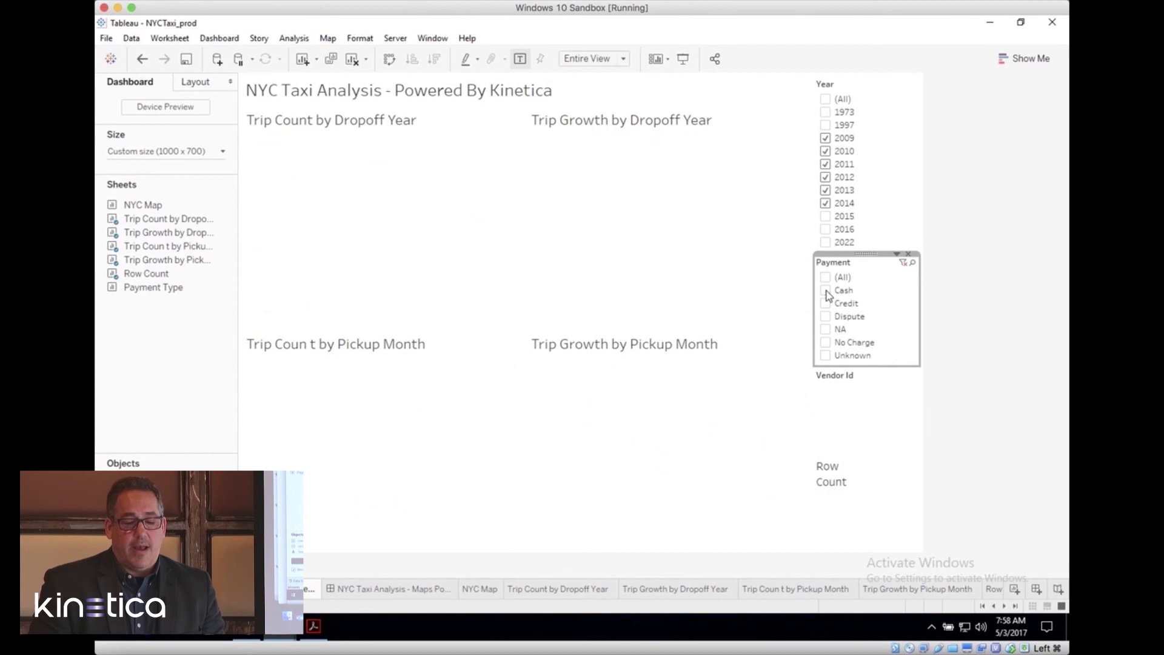
{"action": "left_click", "coordinate": [825, 304]}
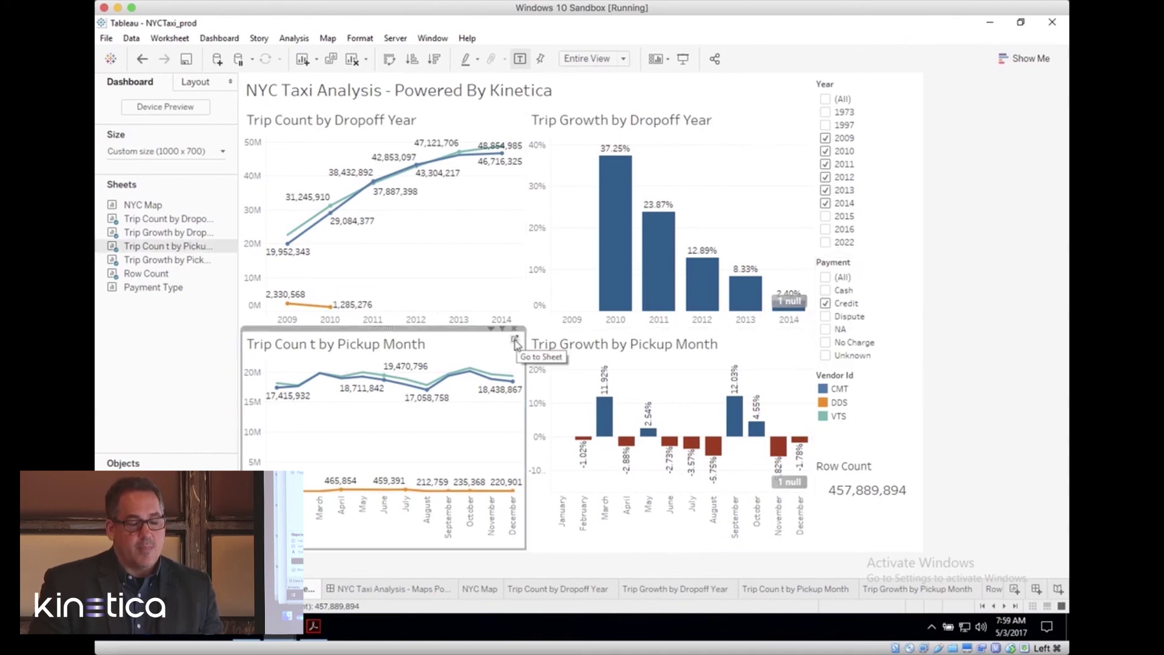
- Open the Trip Count by Pickup Month sheet and drill January down to days
{"action": "left_click", "coordinate": [515, 339]}
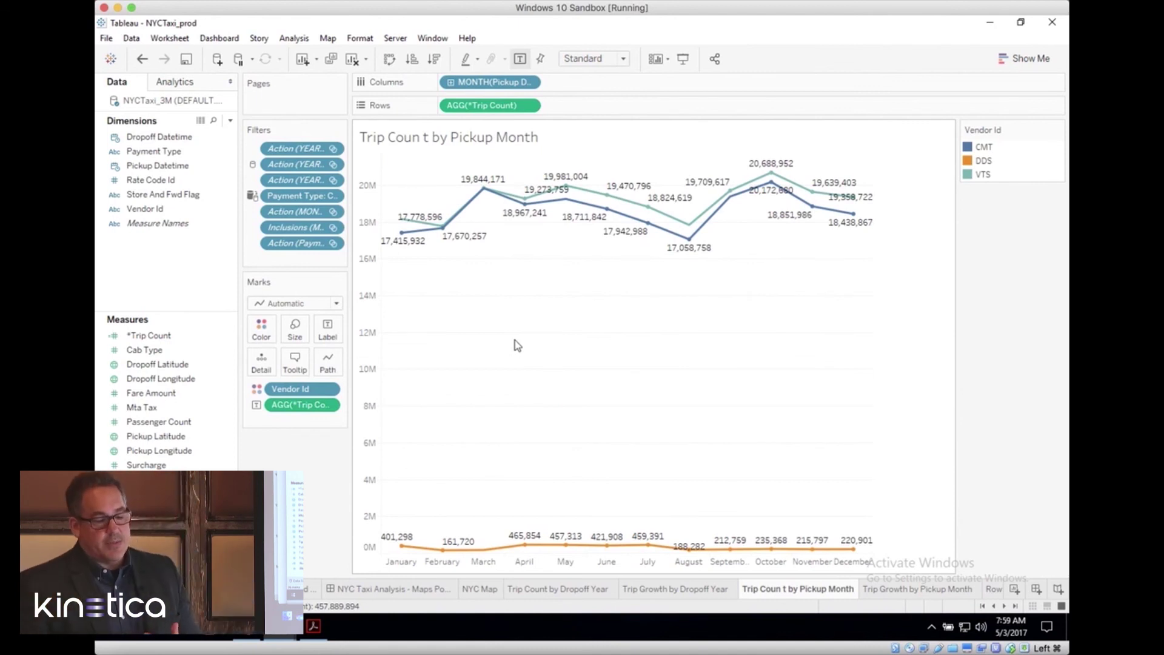
{"action": "left_click", "coordinate": [399, 564]}
{"action": "right_click", "coordinate": [399, 564]}
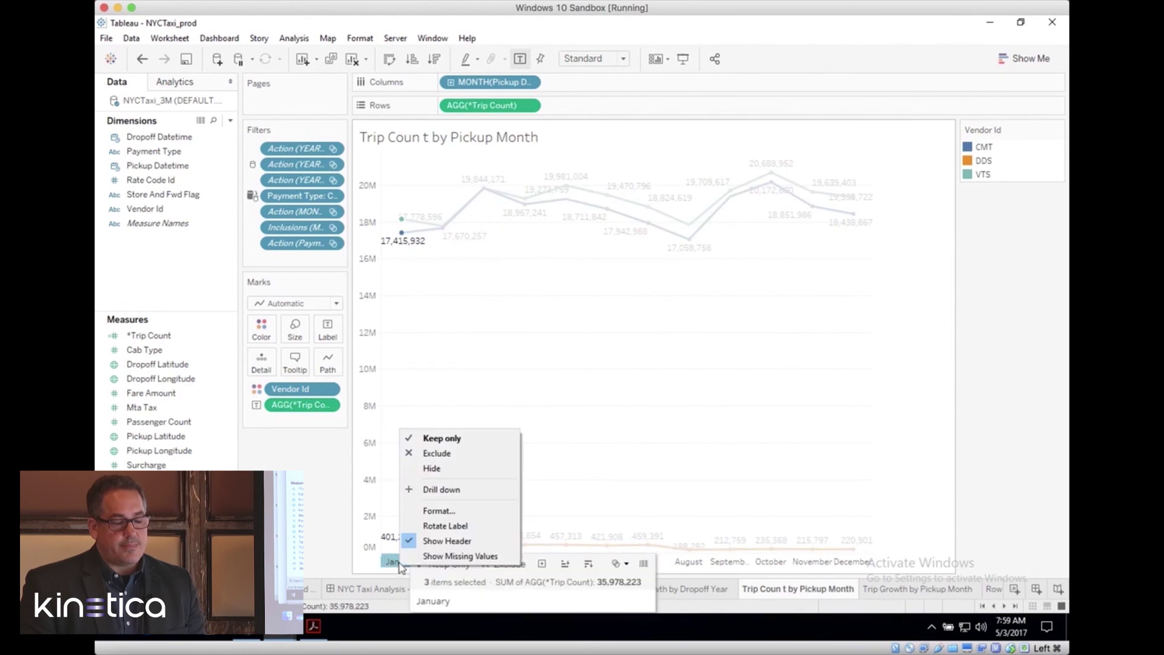
{"action": "left_click", "coordinate": [442, 490]}
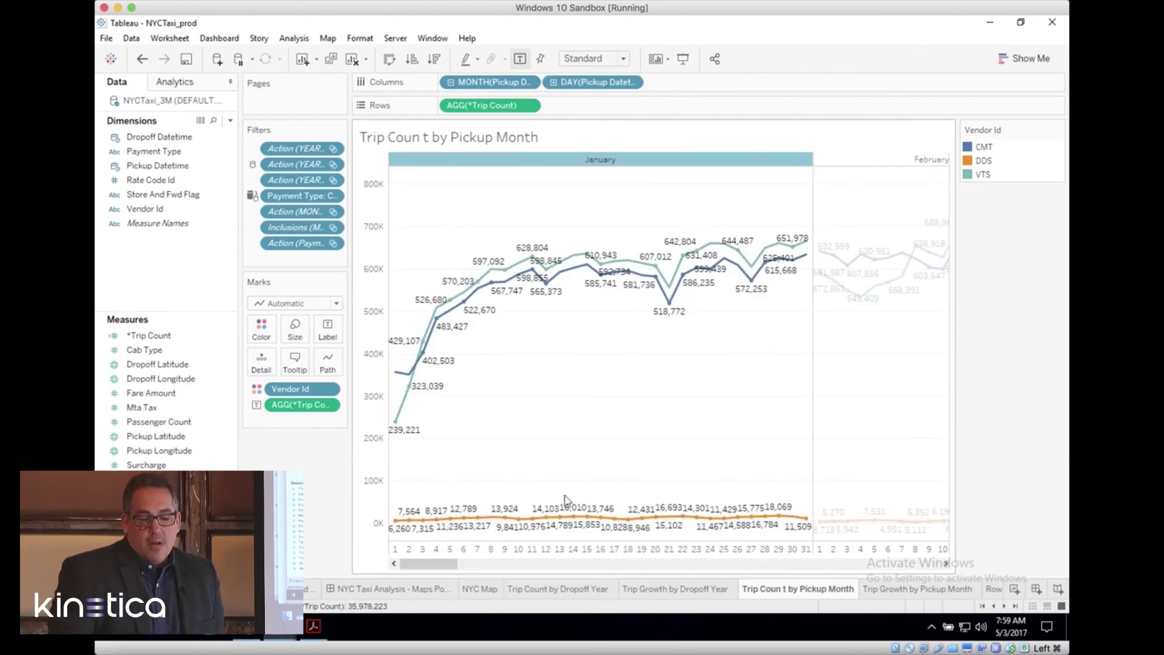
- Drill day 31 down to hours, showing hourly vendor trip counts for February 27–29
{"action": "left_click", "coordinate": [807, 548]}
{"action": "right_click", "coordinate": [806, 548]}
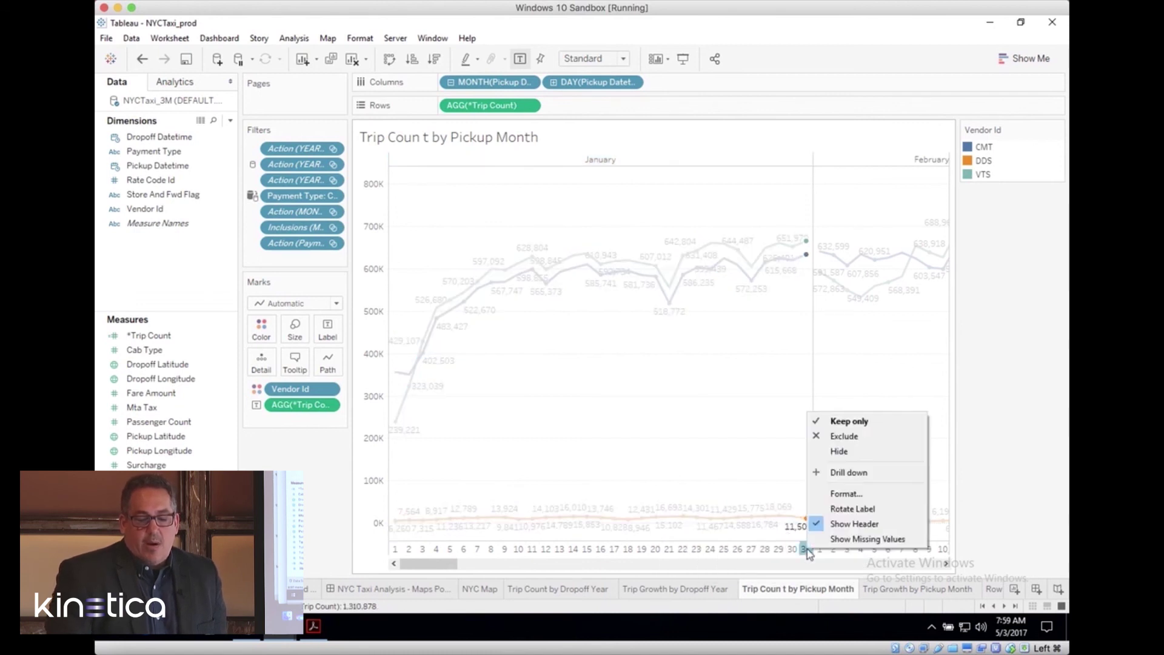
{"action": "left_click", "coordinate": [838, 473]}
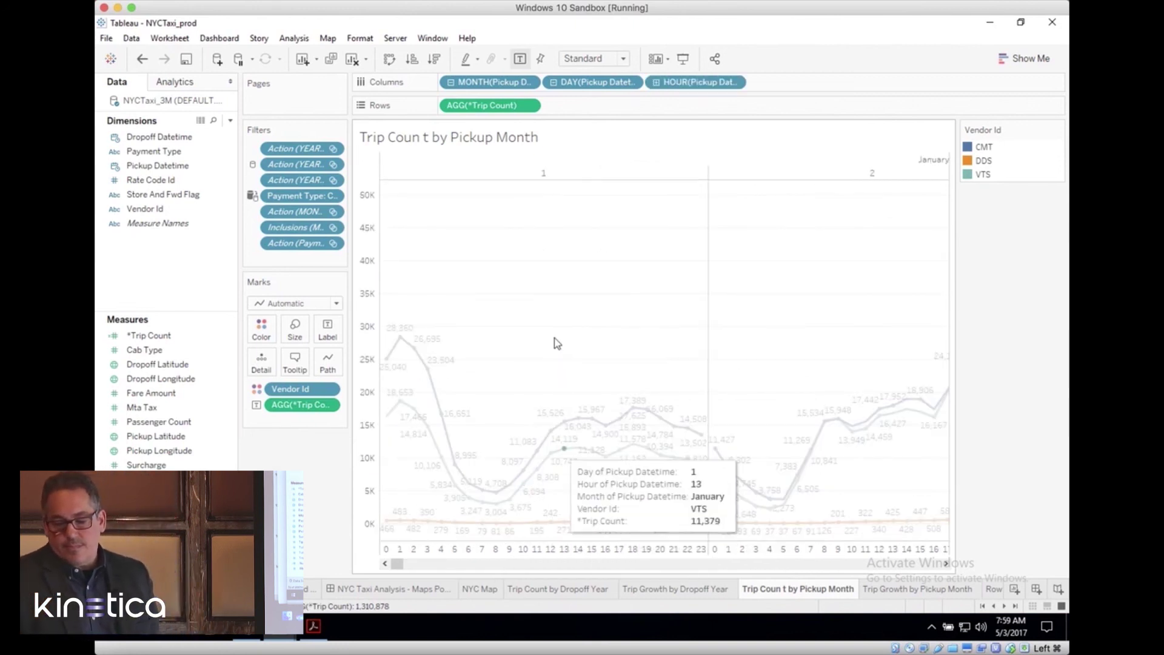
{"action": "left_click", "coordinate": [421, 565]}
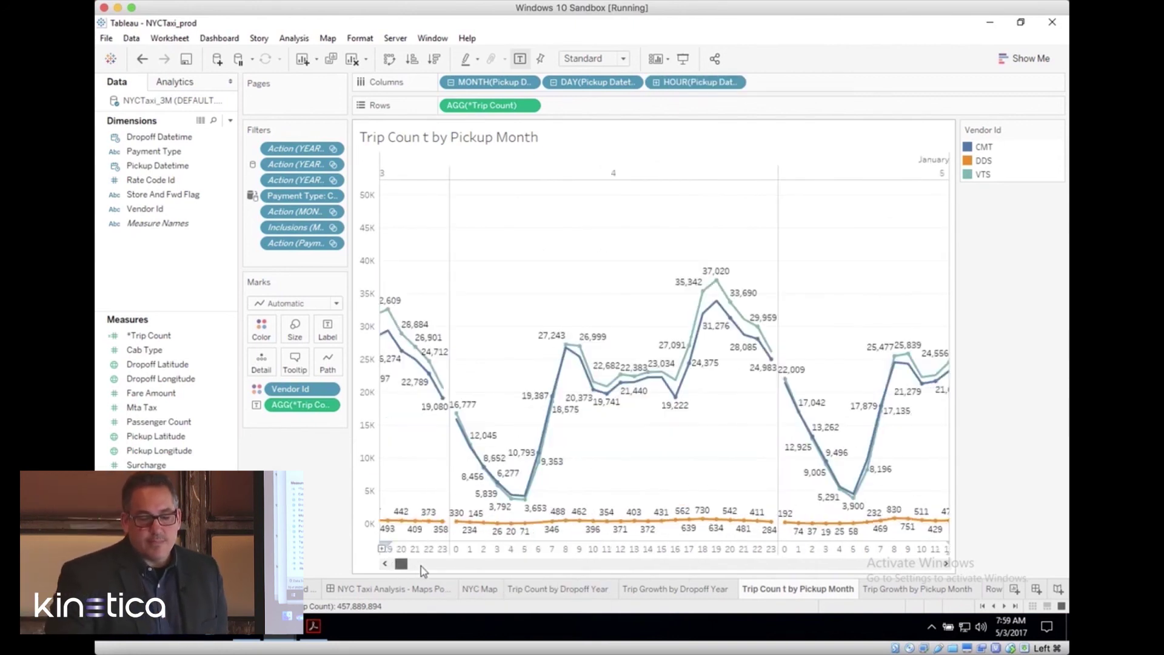
{"action": "left_click_drag", "start_coordinate": [422, 570], "coordinate": [484, 568]}
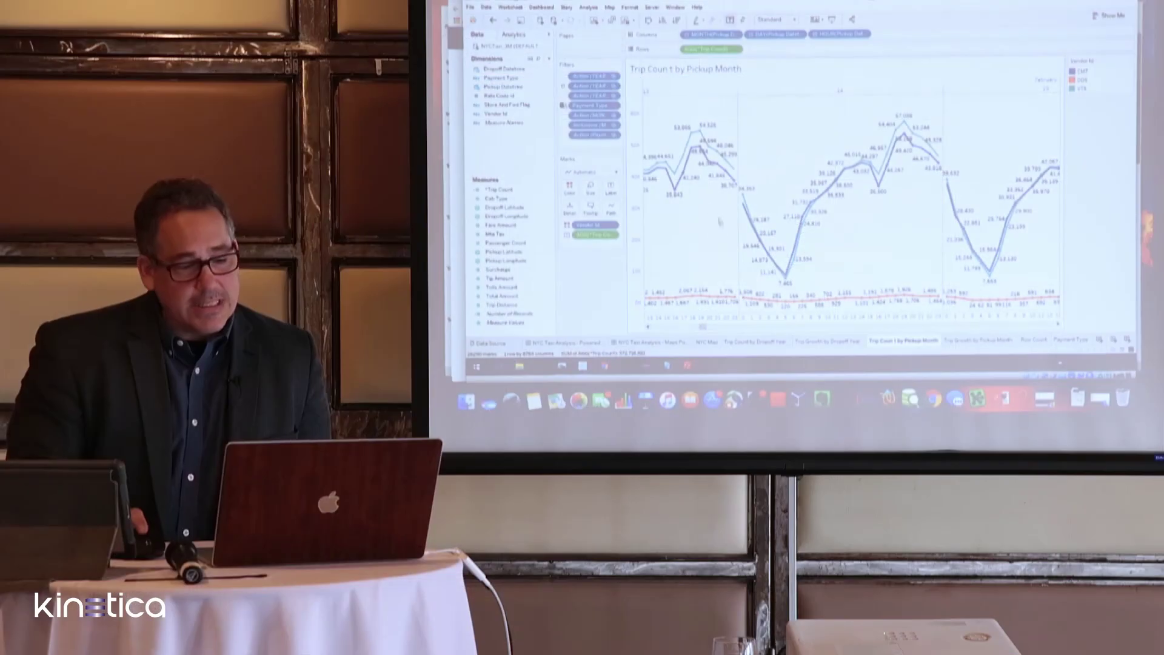
- Add a Median with 95% CI band from the Analytics pane to the hourly chart
{"action": "left_click", "coordinate": [513, 35]}
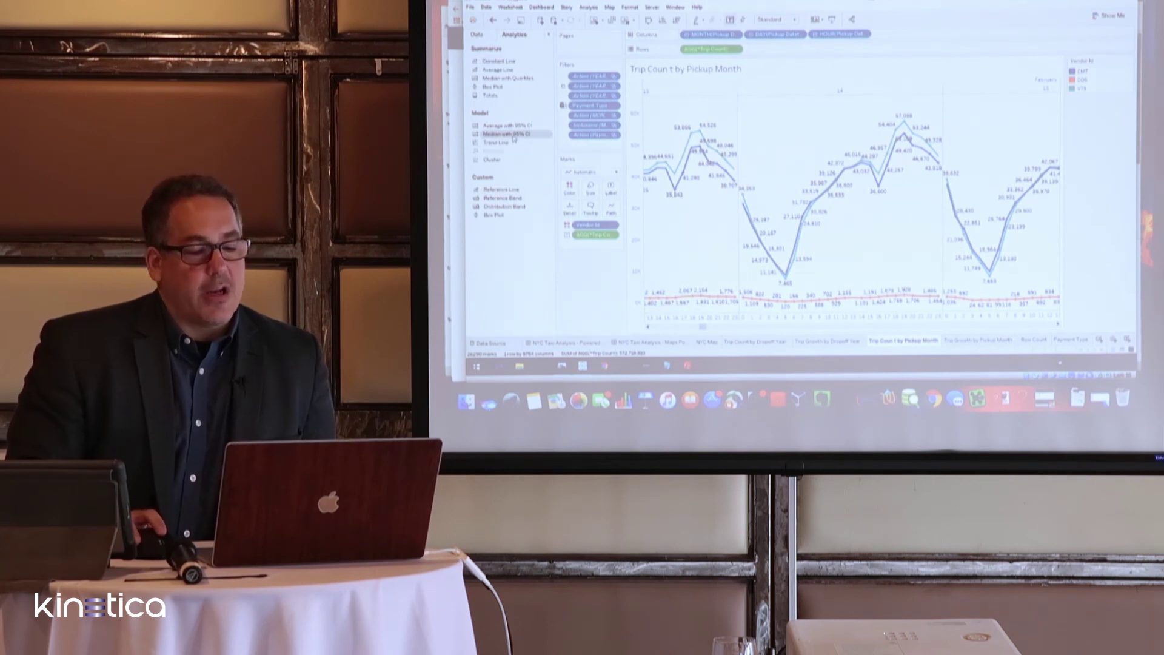
{"action": "left_click_drag", "start_coordinate": [507, 134], "coordinate": [800, 162]}
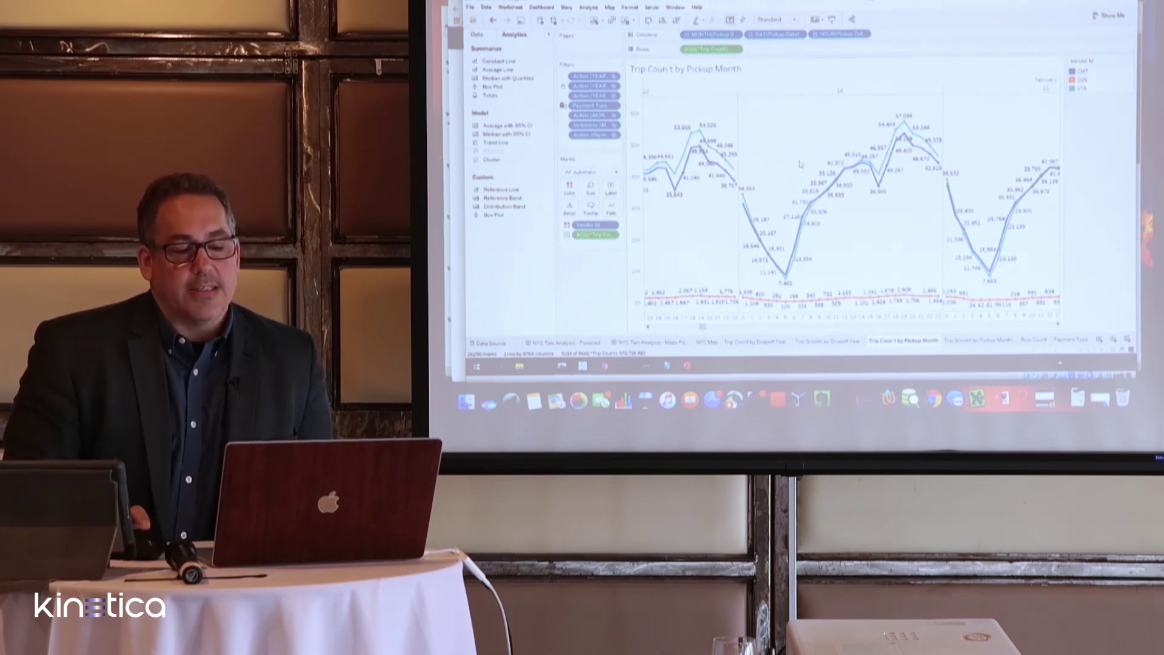